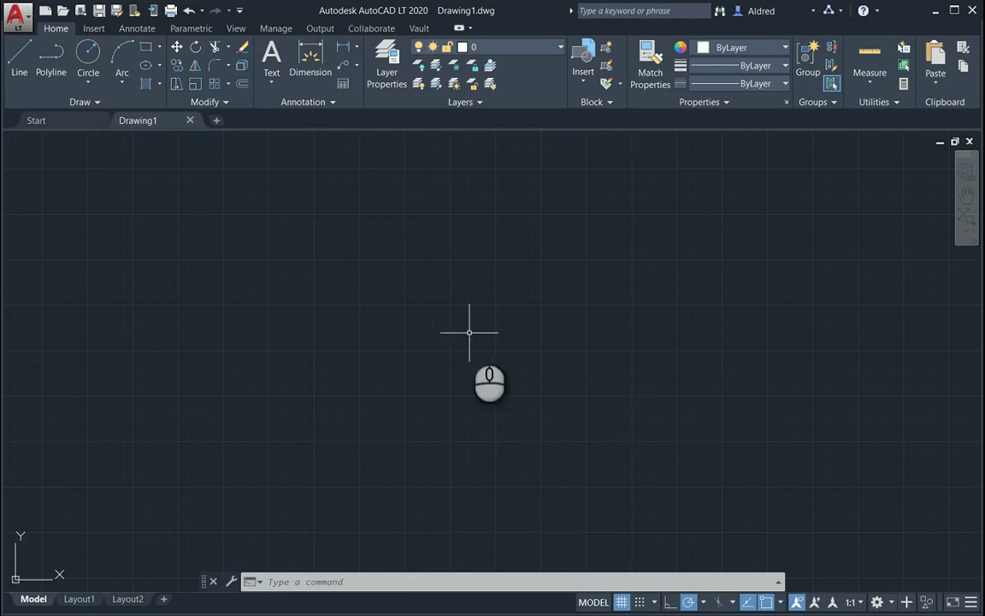
Step: Run the CUI command to open the Customize User Interface editor
key("Return")
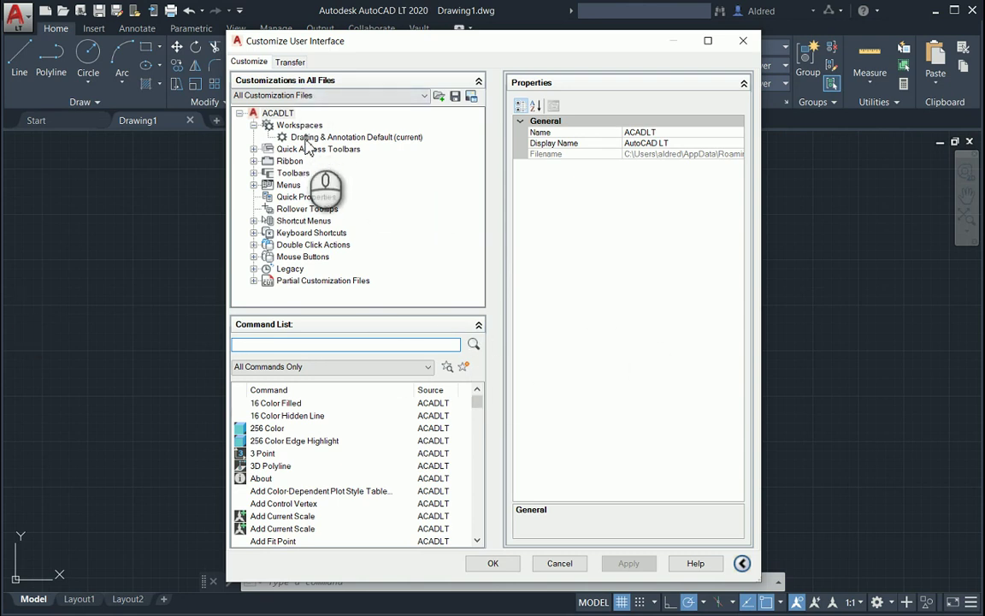
Step: Create a new workspace from the Drafting & Annotation Default workspace's context menu
right_click(374, 144)
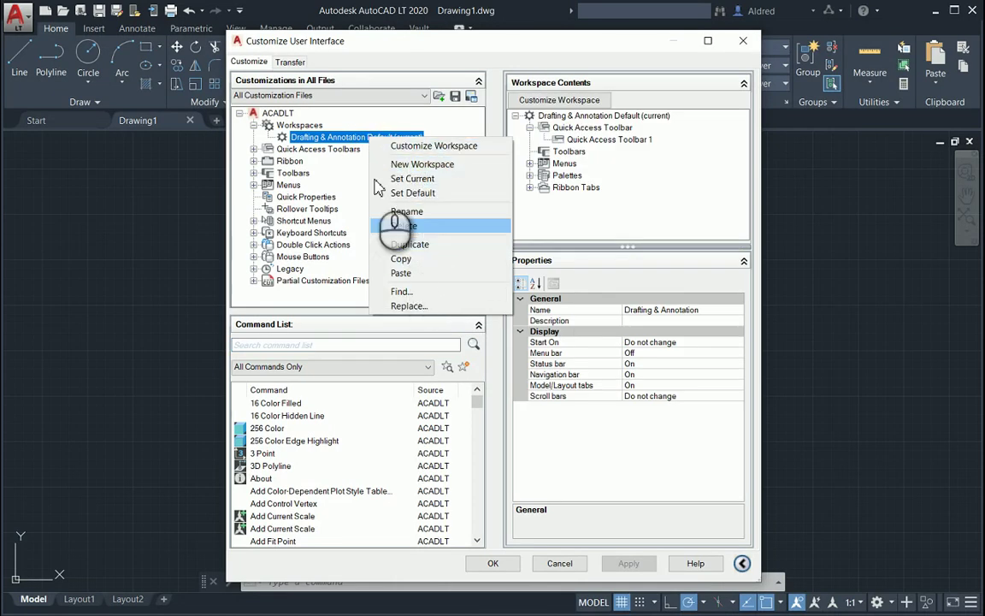
left_click(416, 168)
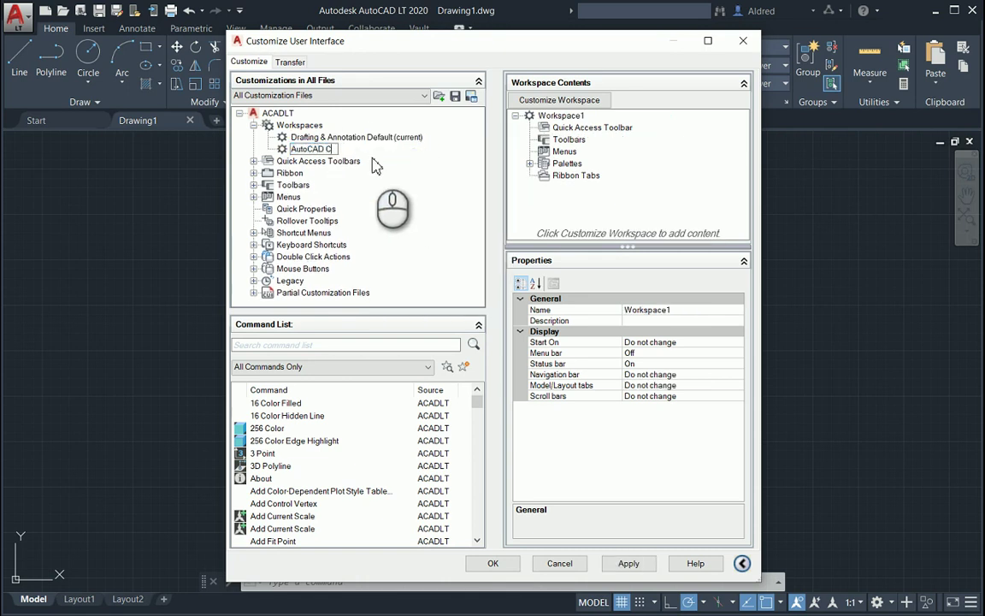
Step: Name the new workspace 'AutoCAD Classic' and select its Menus contents
type("AutoCAD Classic")
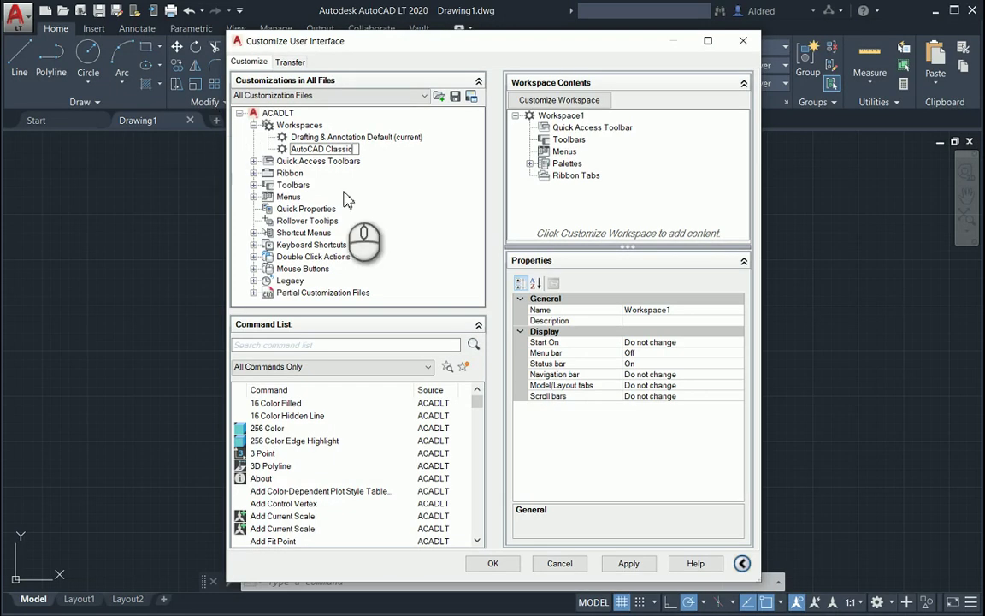
left_click(342, 154)
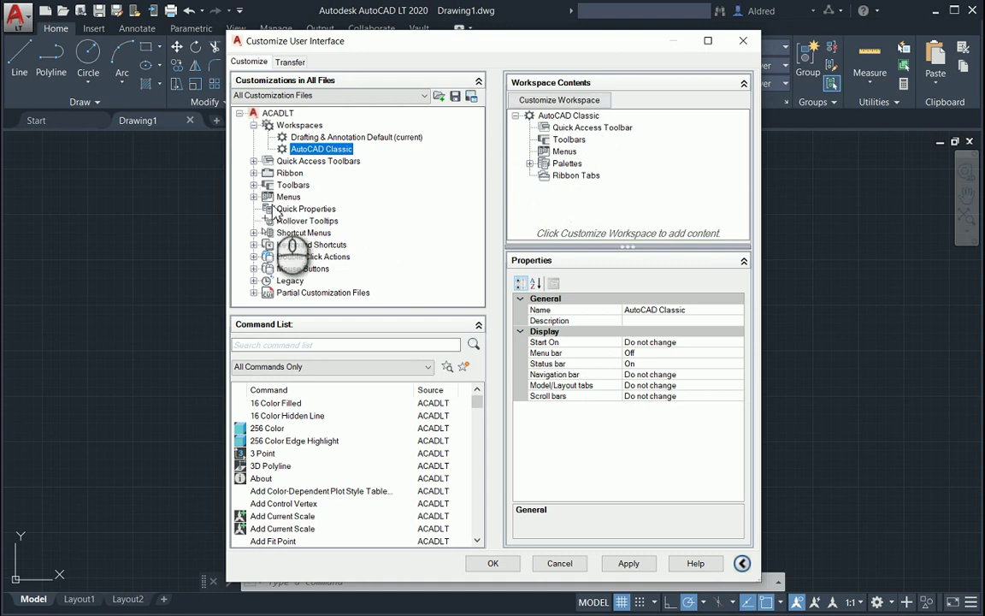
left_click(554, 154)
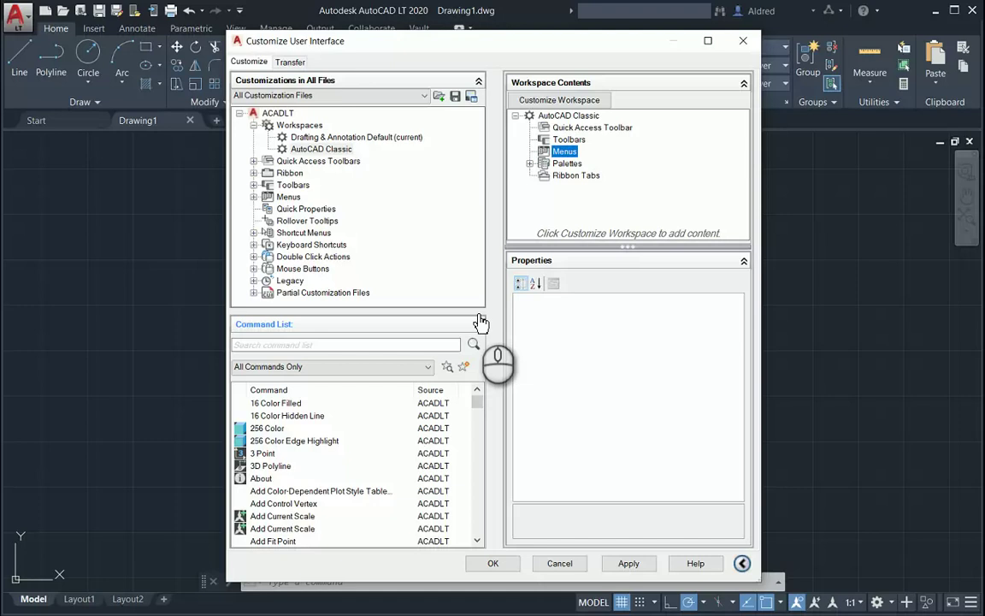
Step: Add the File, Edit and View menus to the workspace, then apply and close the editor
left_click(254, 197)
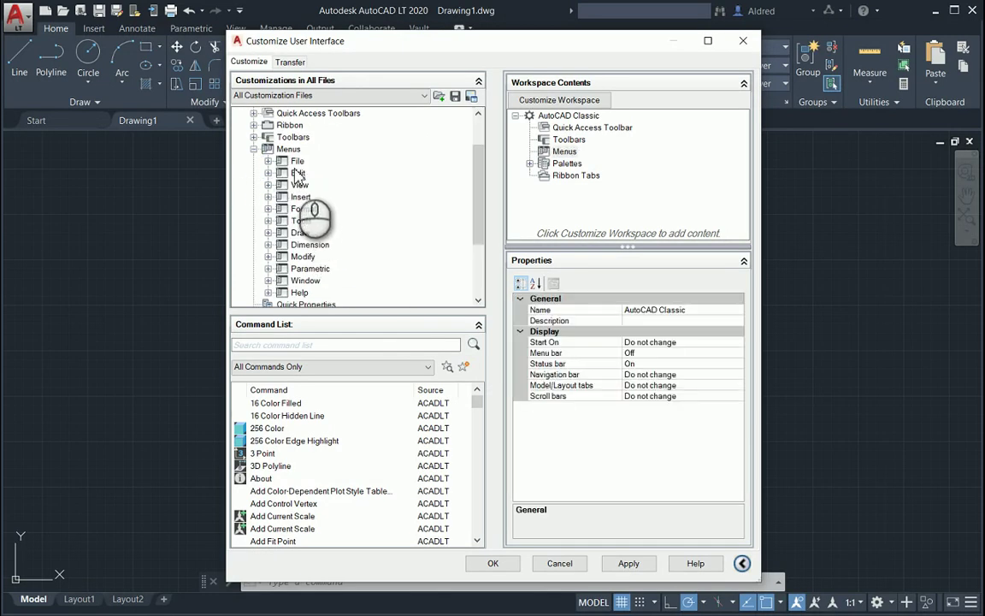
left_click_drag(296, 160, 564, 158)
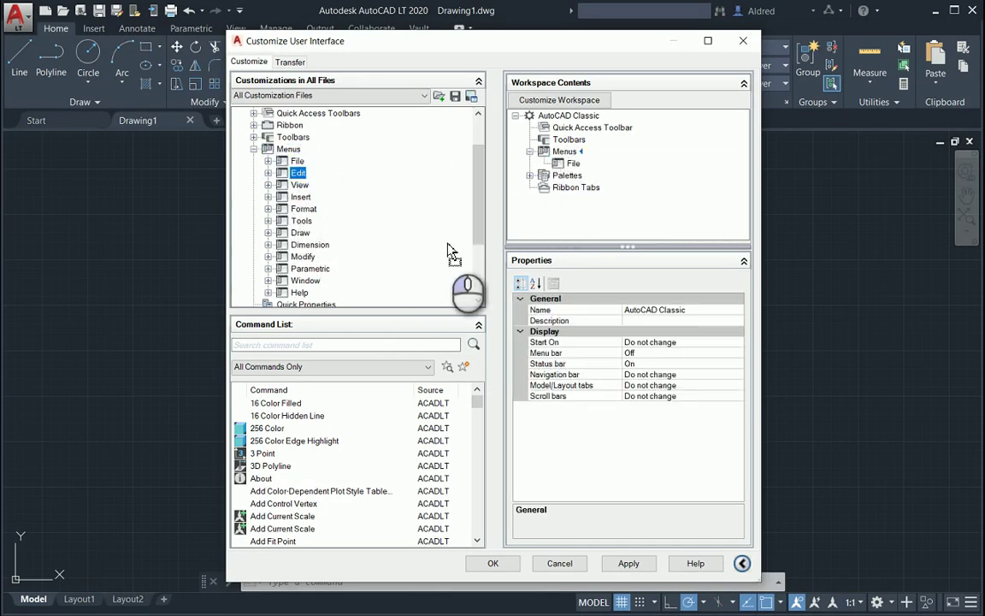
left_click_drag(300, 187, 523, 154)
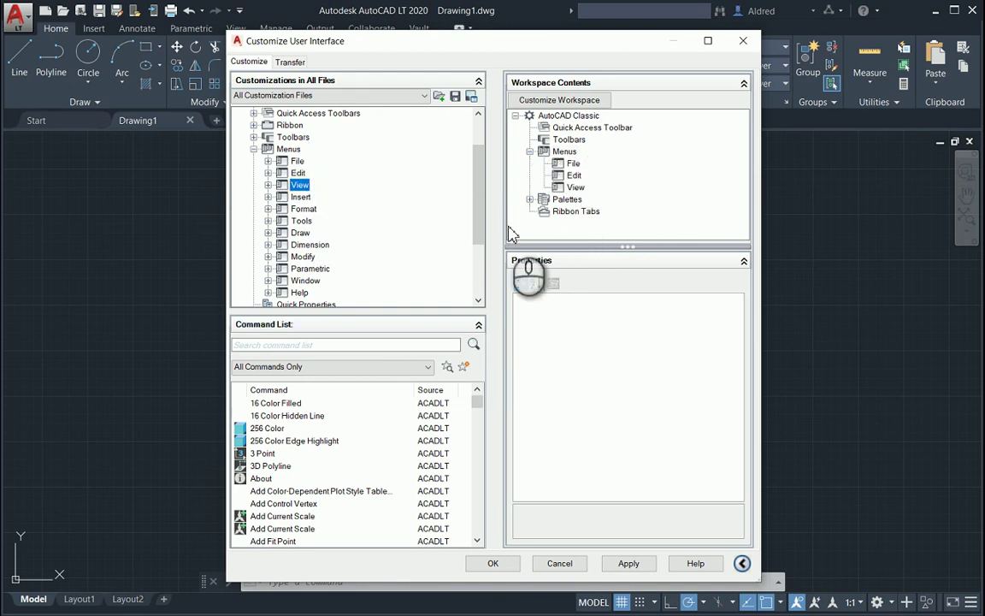
left_click(630, 564)
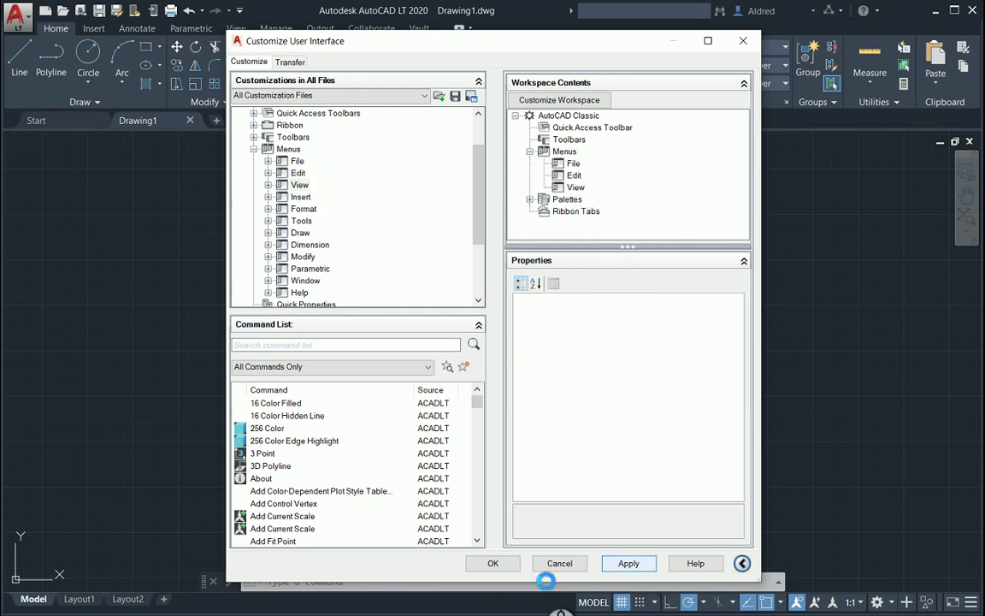
left_click(494, 564)
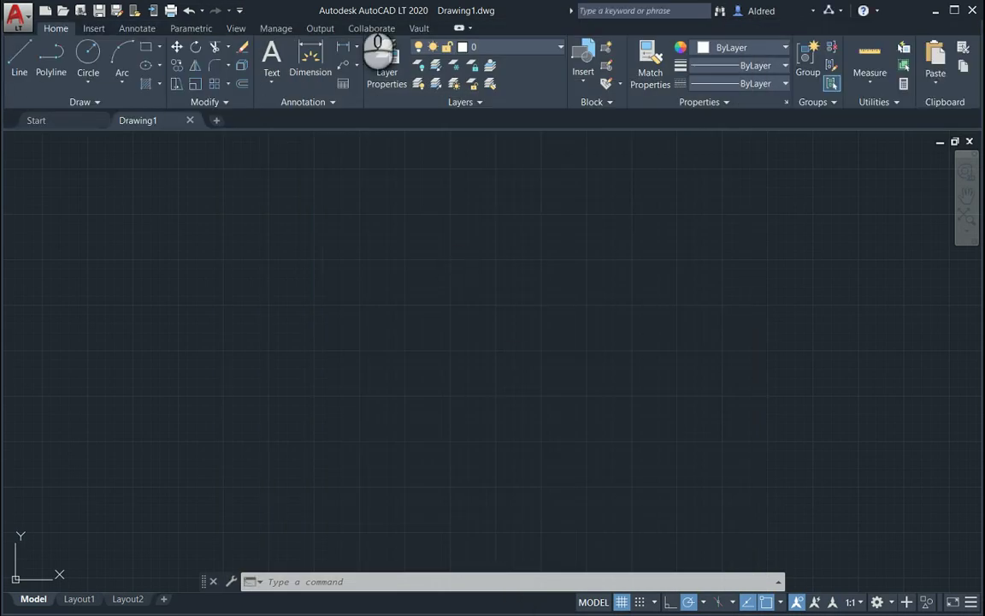
Step: Switch to the AutoCAD Classic workspace and turn on the menu bar
left_click(891, 604)
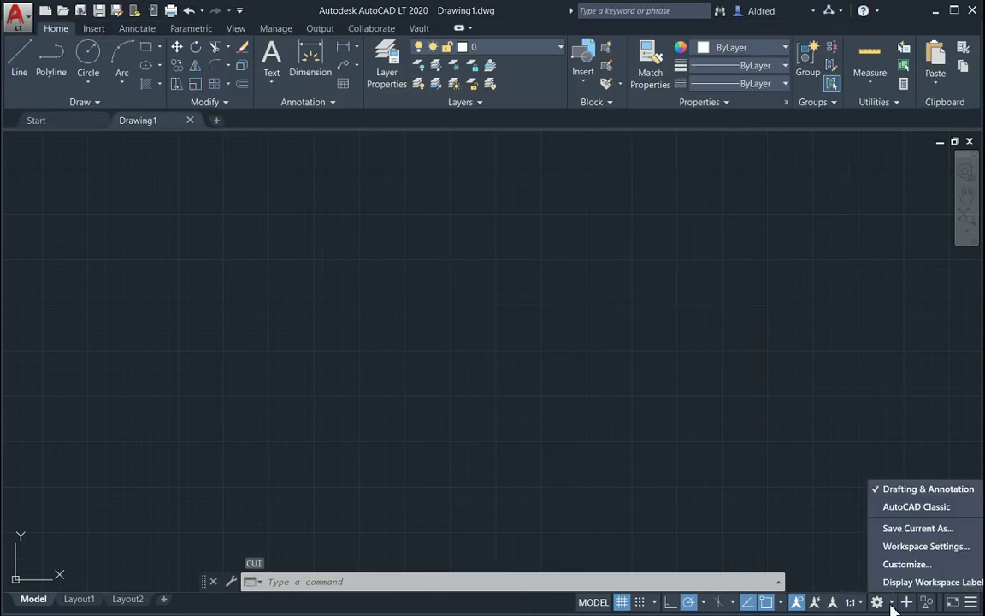
left_click(909, 507)
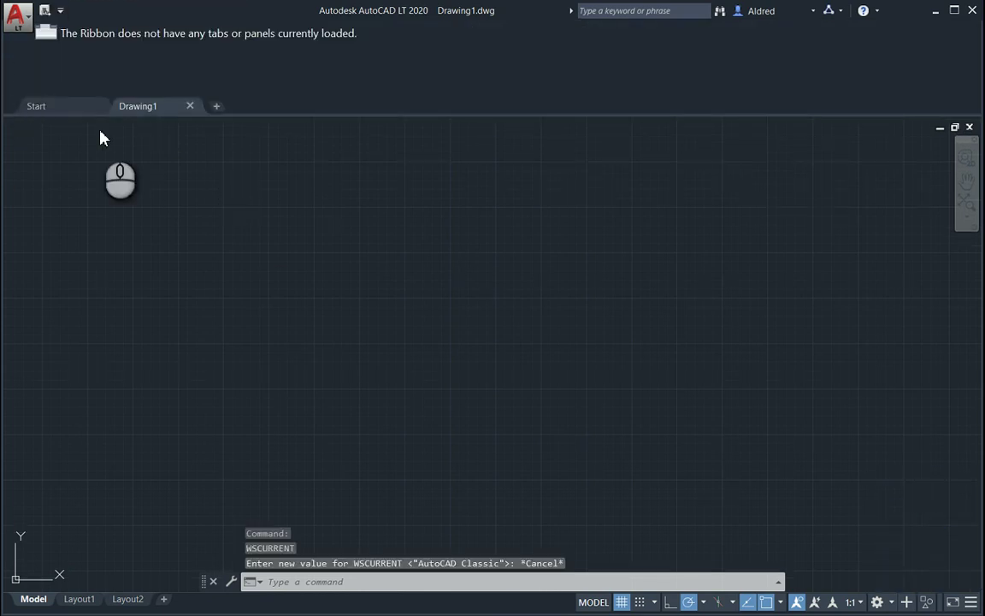
left_click(60, 10)
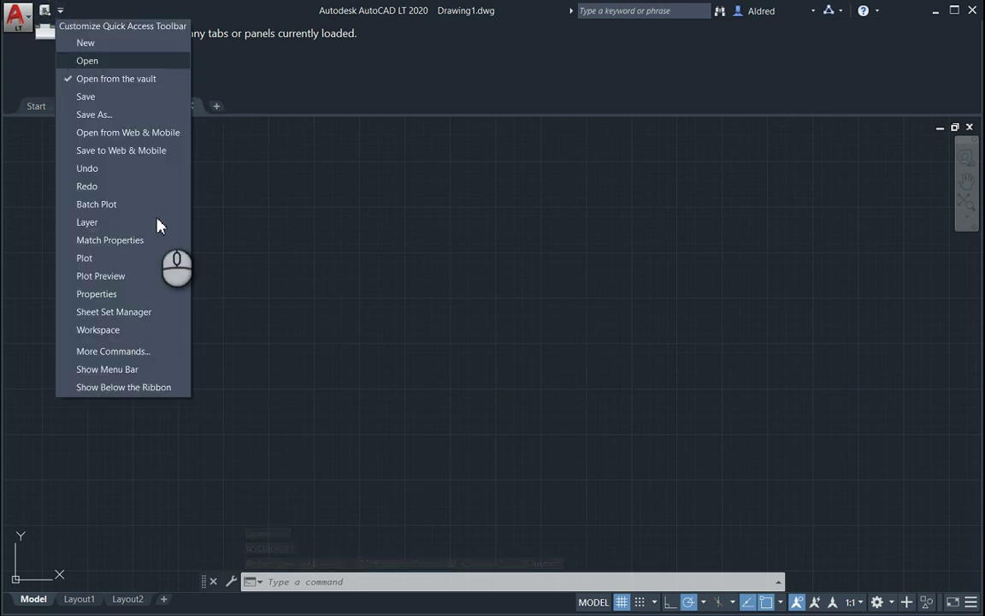
left_click(134, 370)
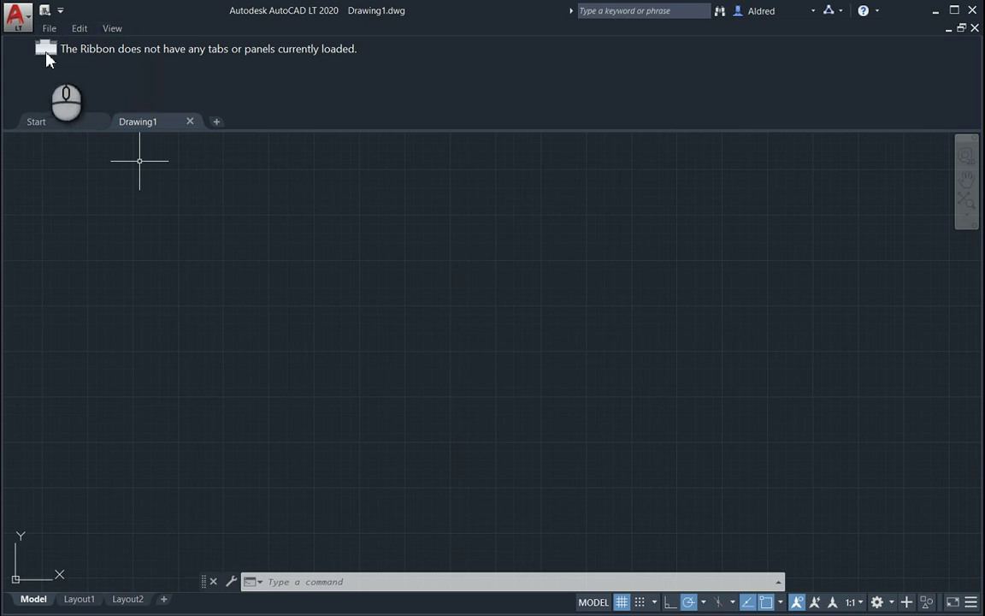
Step: Undock the empty ribbon and close its floating palette
left_click(305, 72)
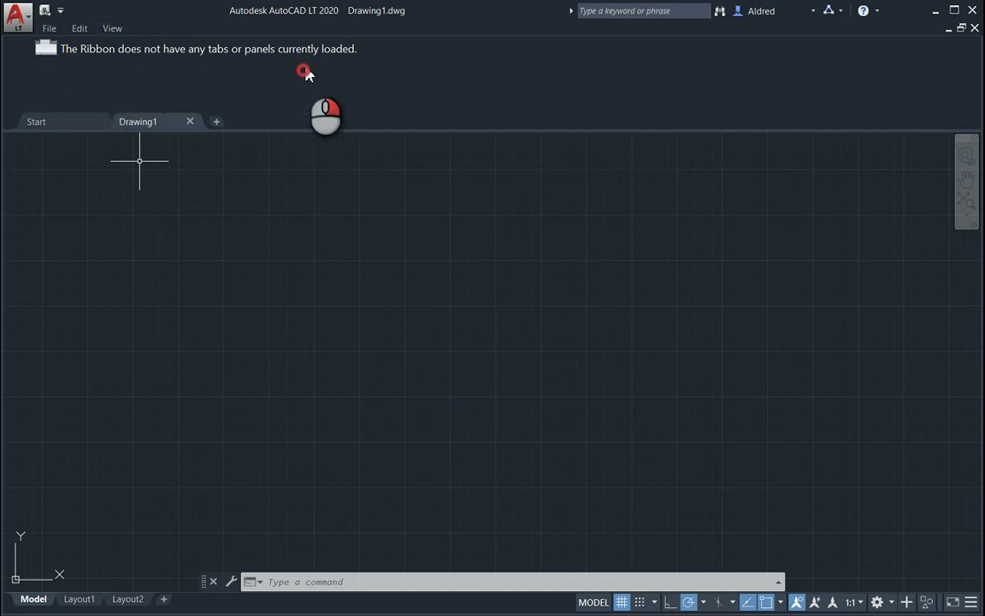
left_click(343, 137)
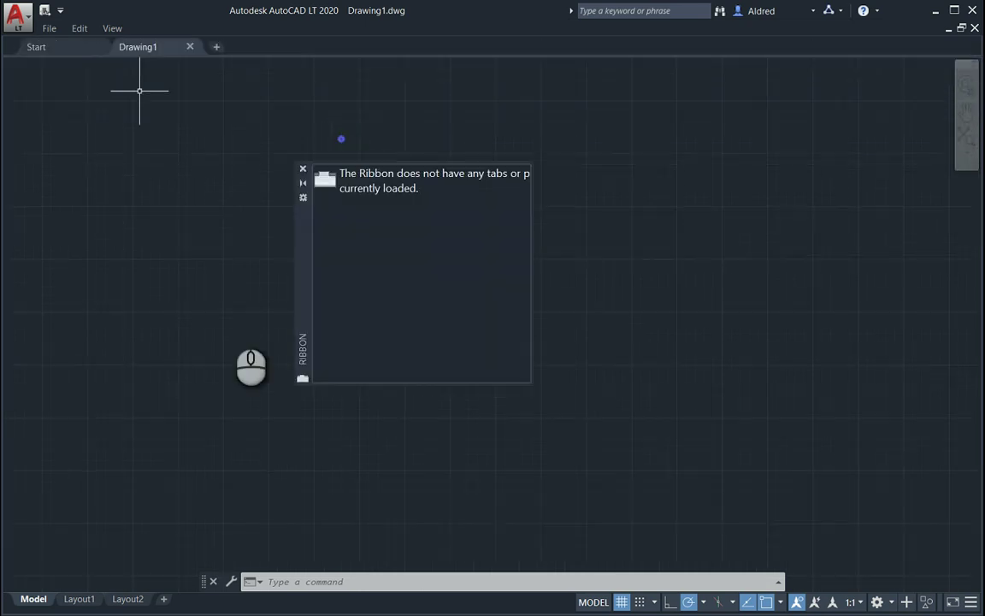
left_click(305, 171)
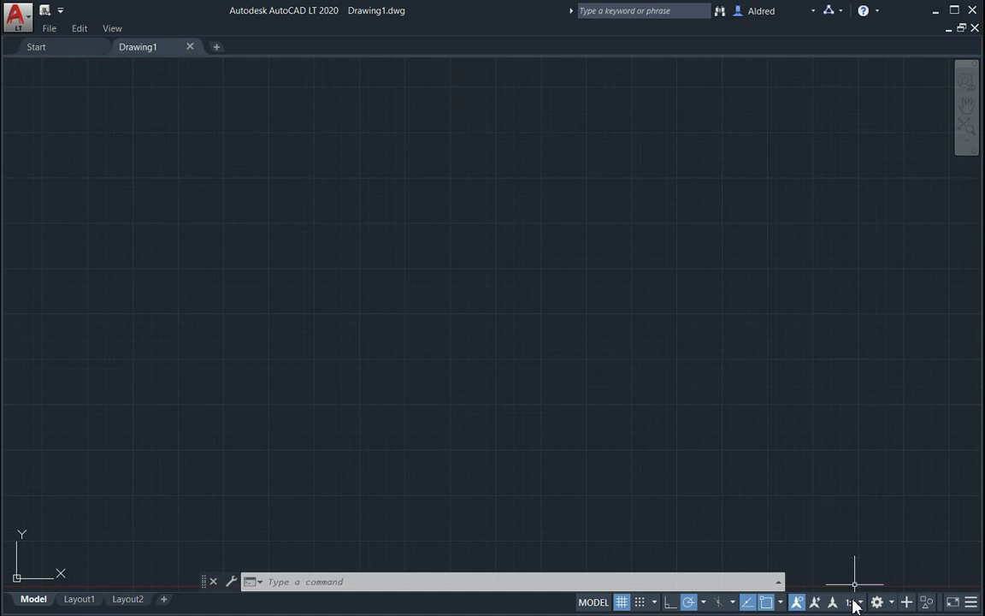
Step: Save the current layout as AutoCAD Classic, replacing the existing workspace
left_click(890, 604)
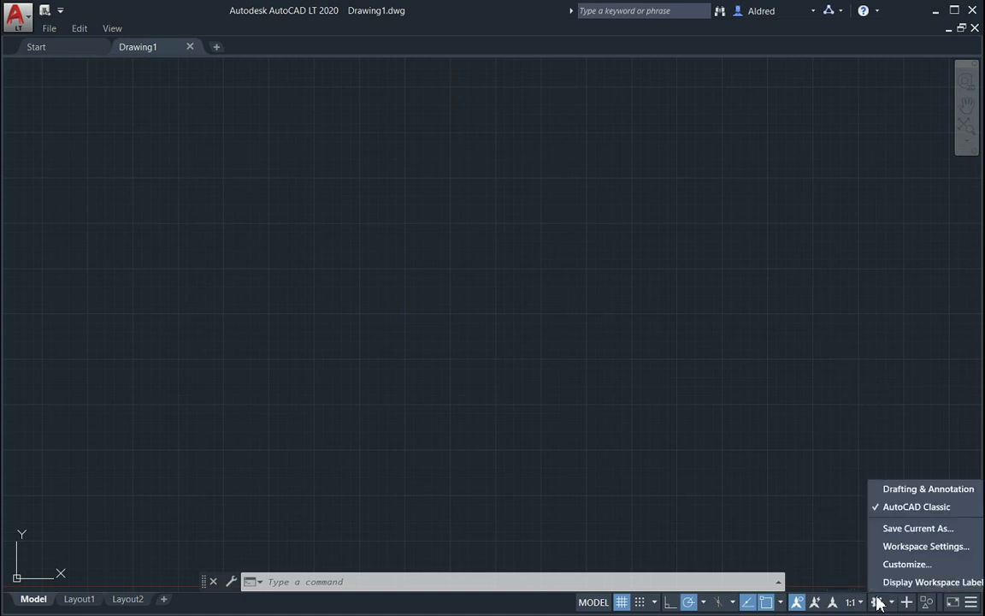
left_click(938, 534)
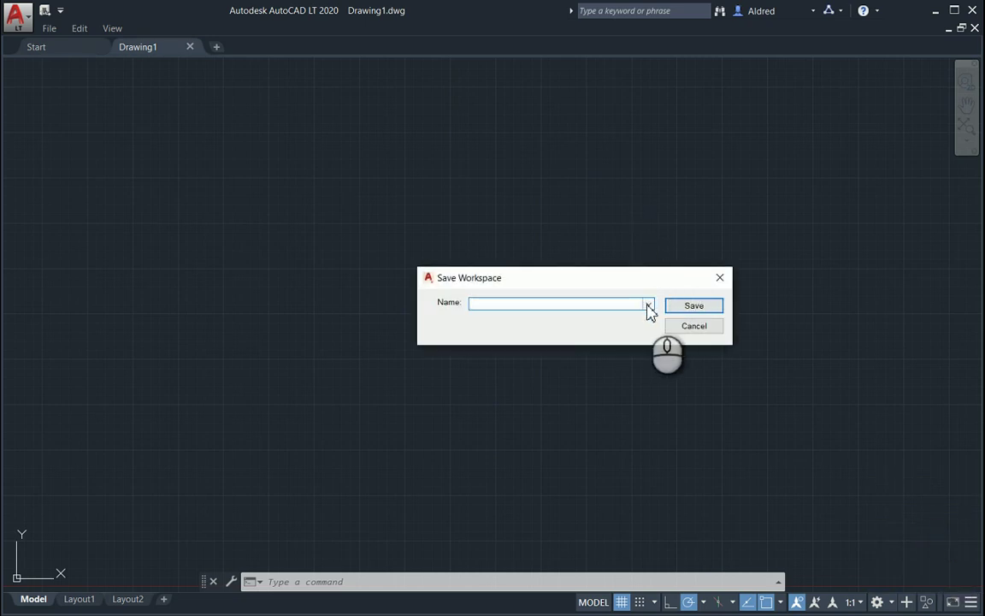
left_click(649, 305)
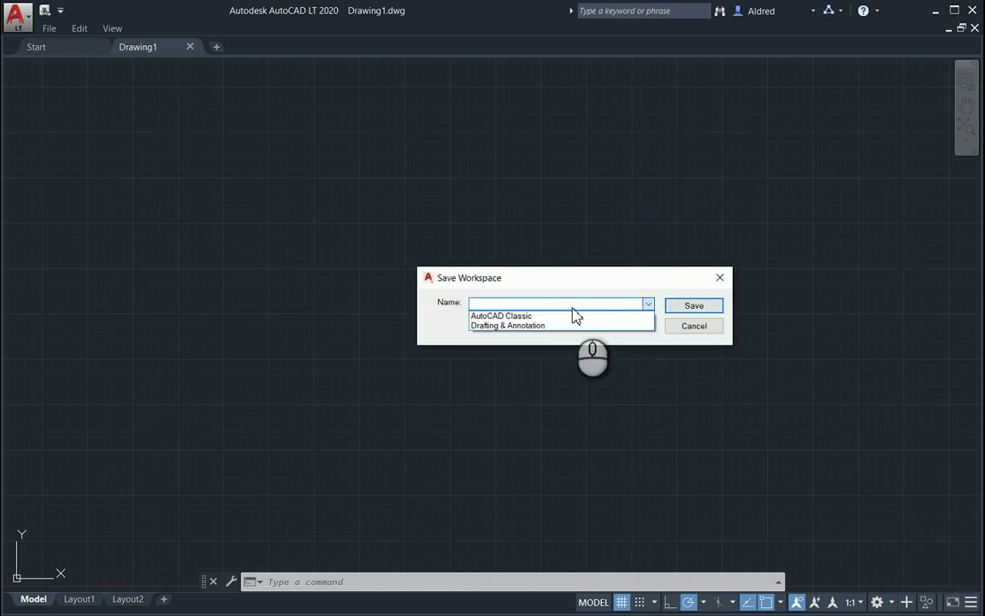
left_click(530, 316)
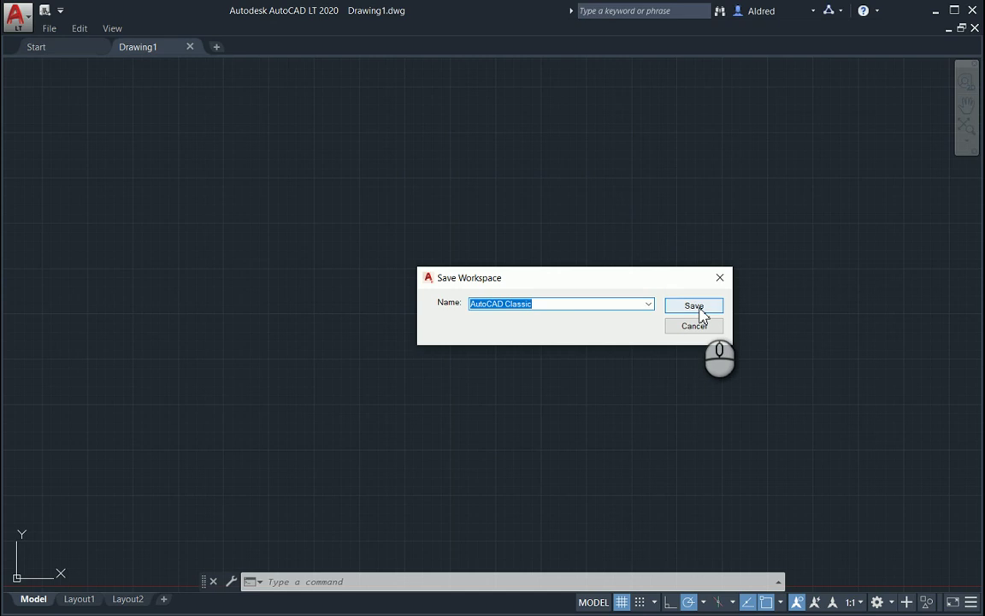
left_click(693, 306)
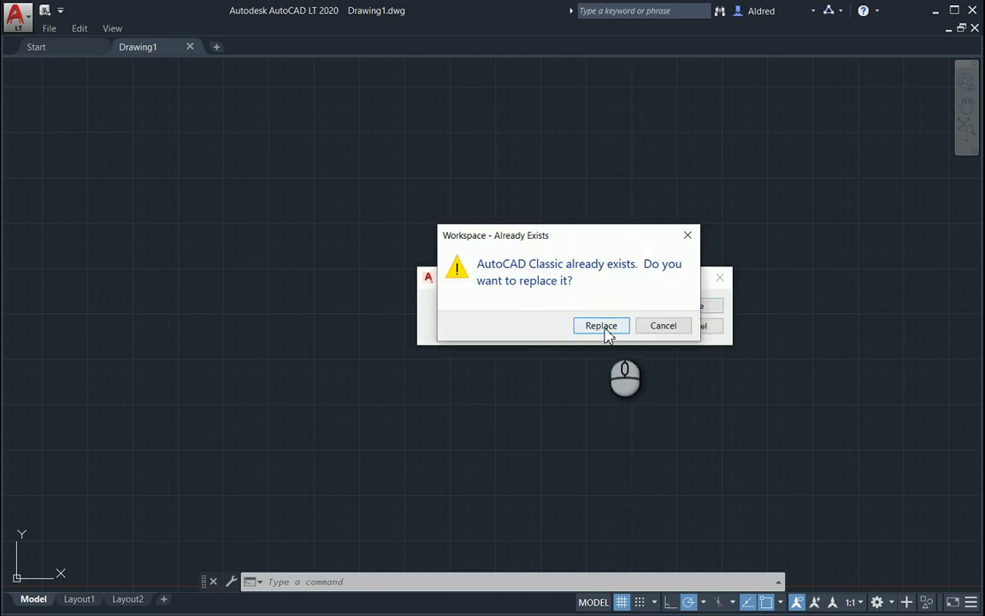
left_click(603, 327)
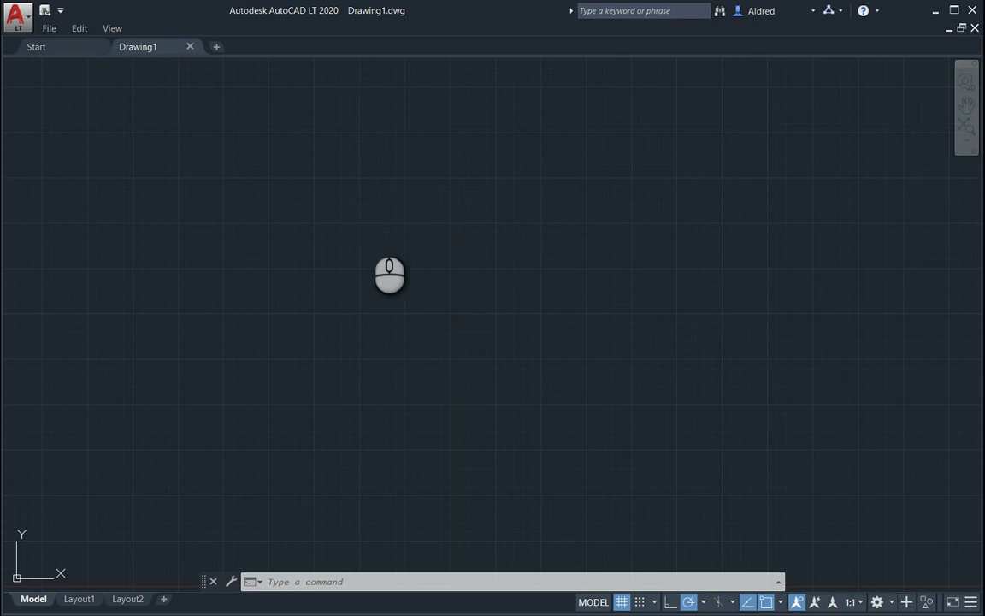
Step: In CUI, add the Draw and Modify toolbars to AutoCAD Classic's toolbar contents and close
type("cui")
key("Return")
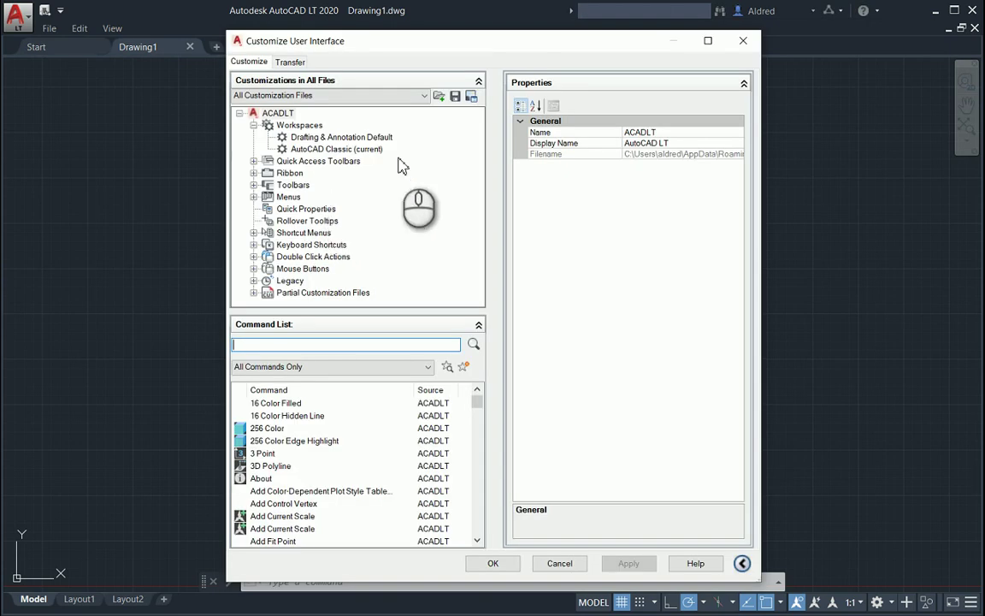
left_click(317, 150)
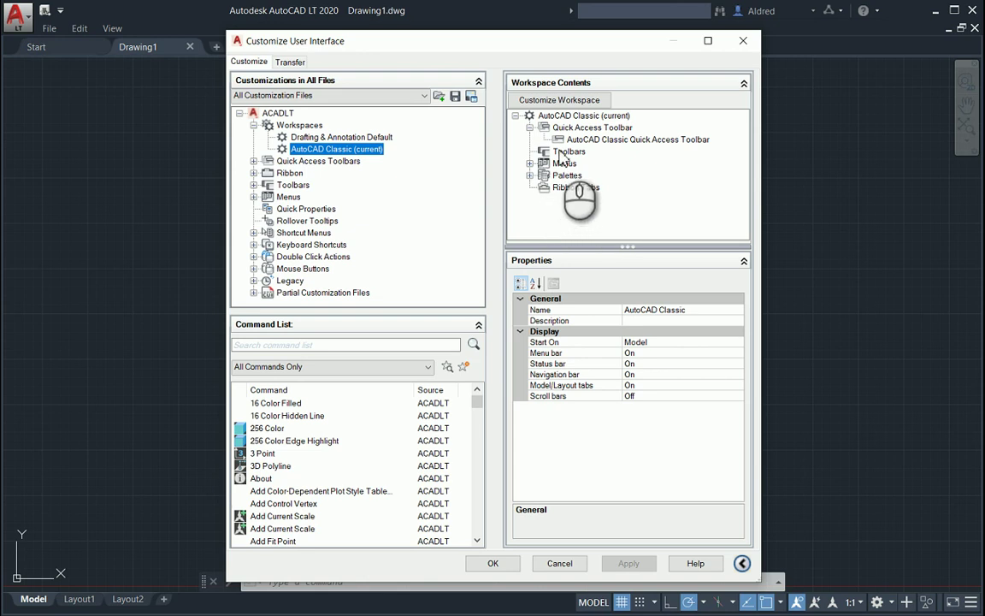
left_click(254, 185)
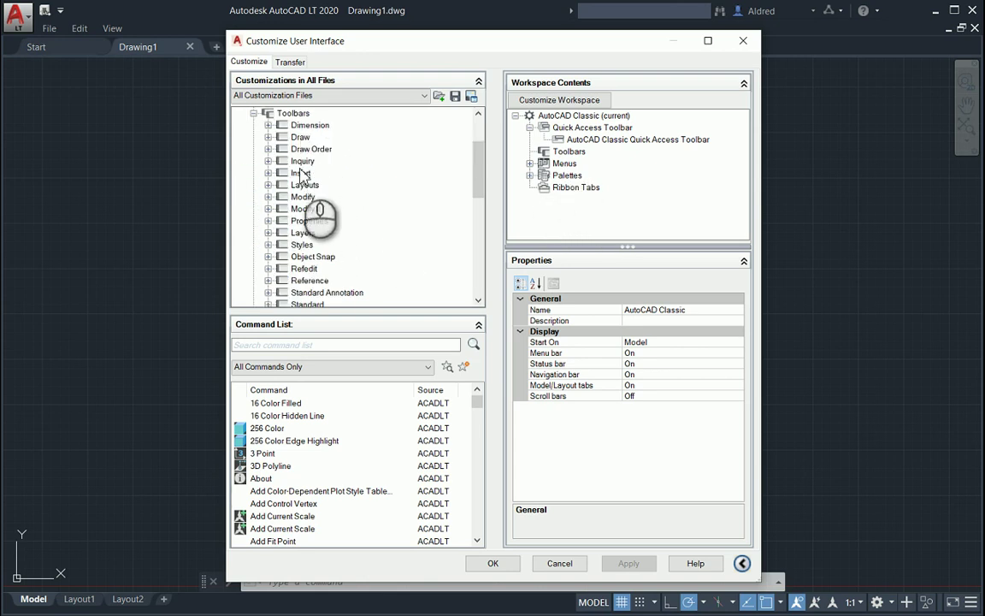
mouse_move(301, 139)
left_mouse_down()
mouse_move(434, 163)
mouse_move(566, 163)
left_mouse_up()
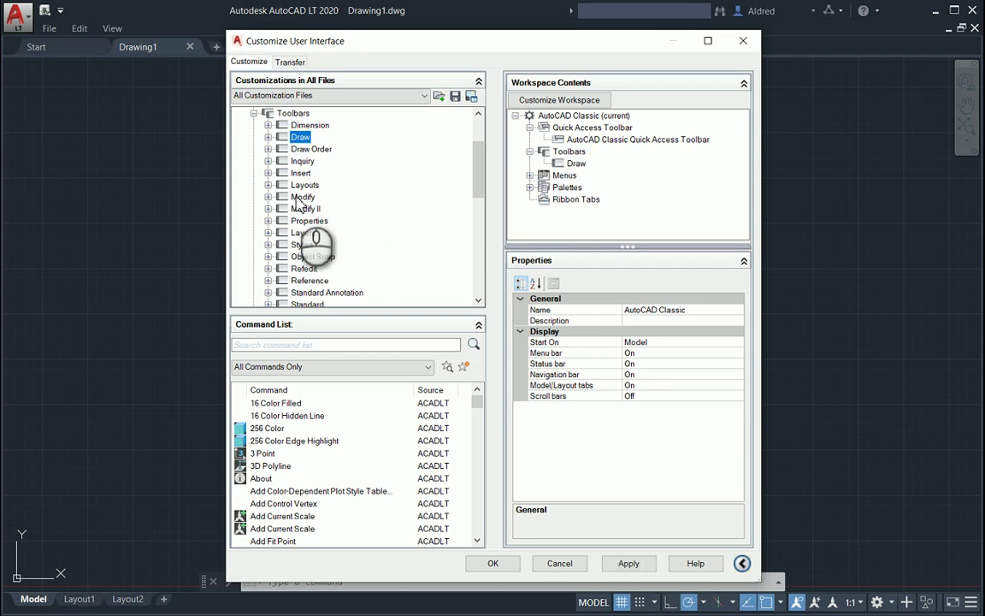
mouse_move(301, 198)
left_mouse_down()
mouse_move(377, 198)
mouse_move(578, 168)
left_mouse_up()
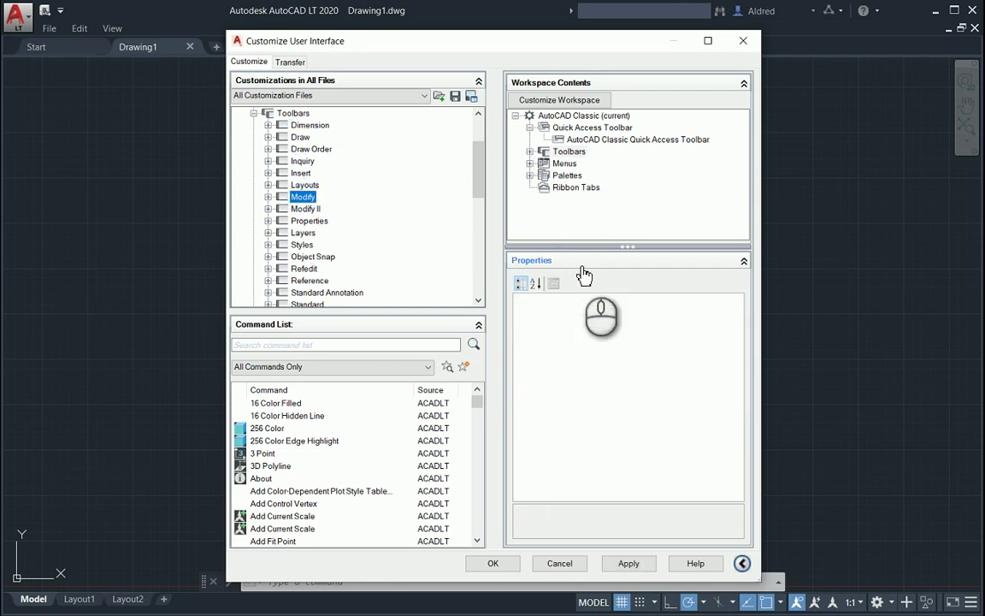
left_click(503, 568)
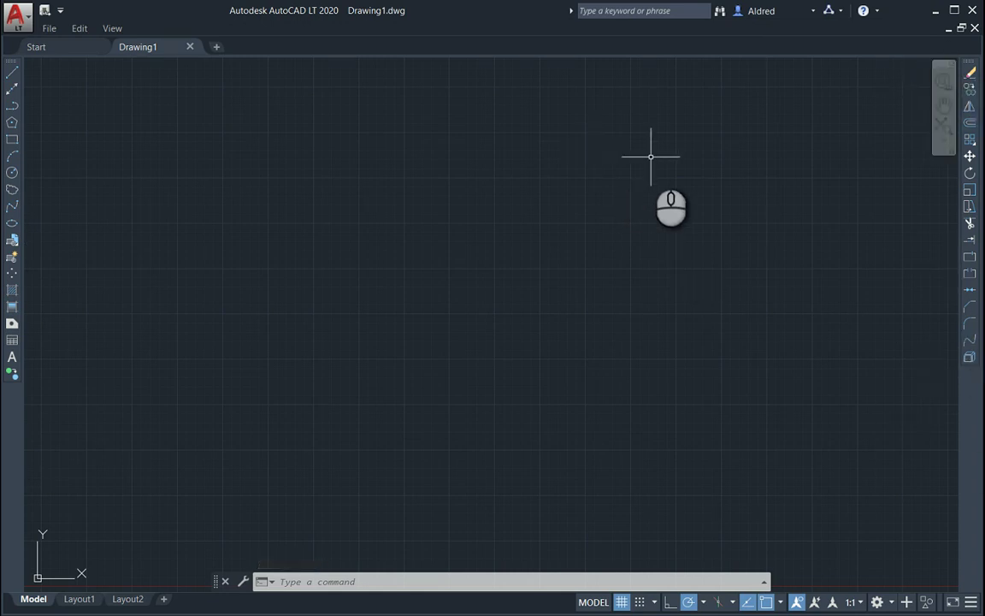
Step: Tick Dimension, Standard and Workspaces in the toolbar right-click list
right_click(971, 66)
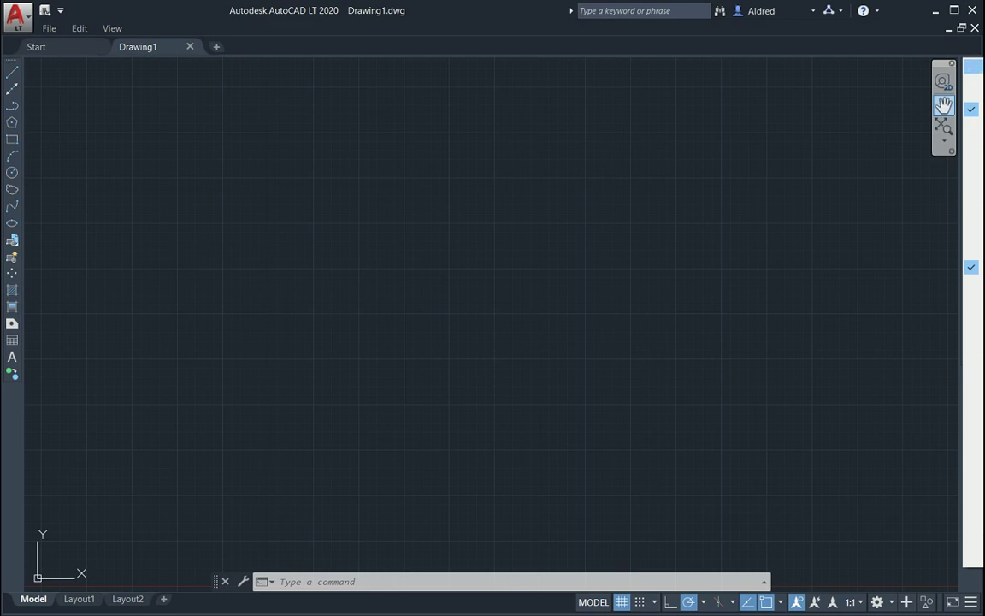
left_click(975, 91)
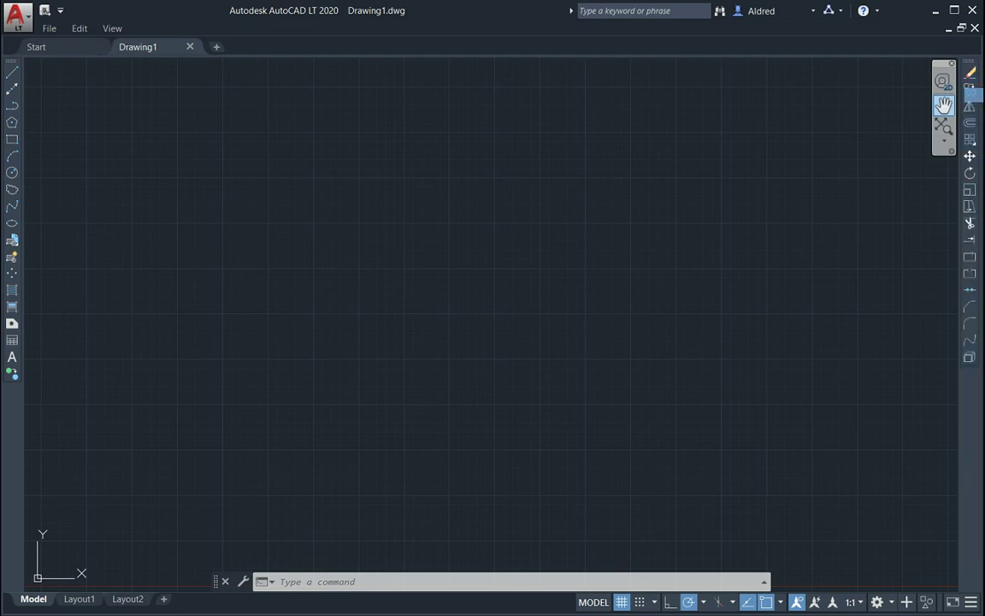
right_click(971, 66)
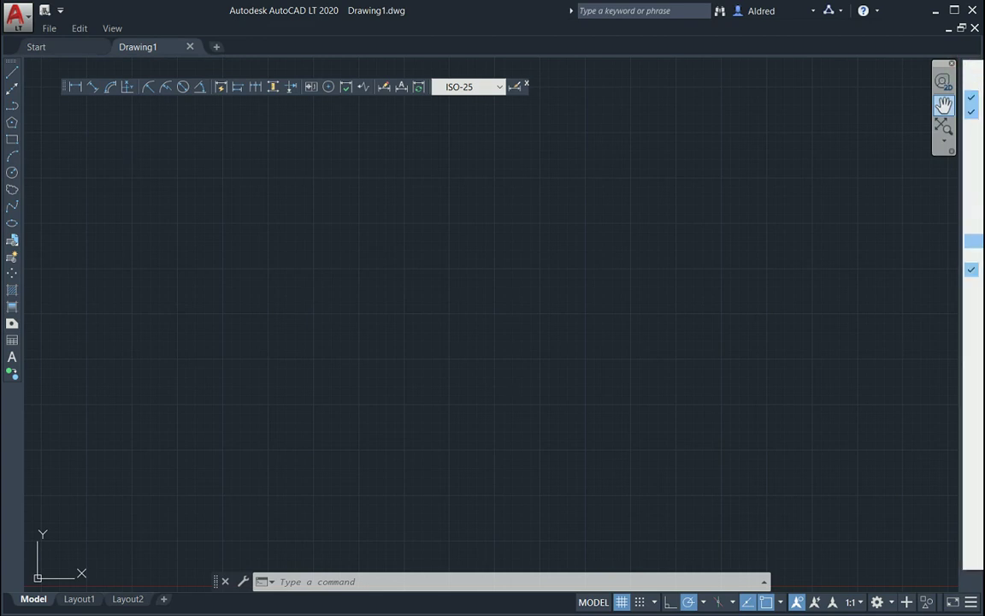
left_click(976, 68)
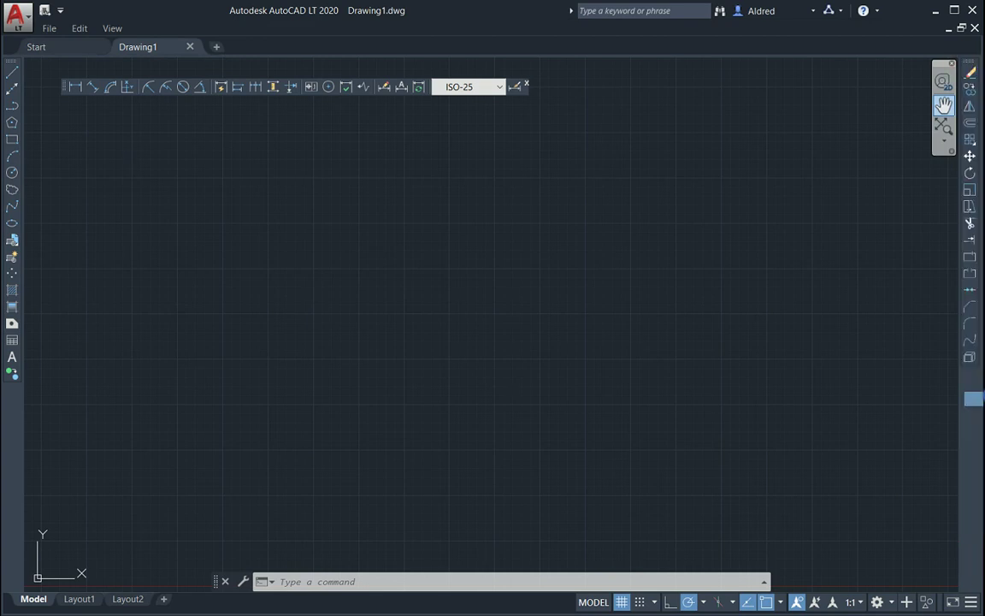
right_click(973, 66)
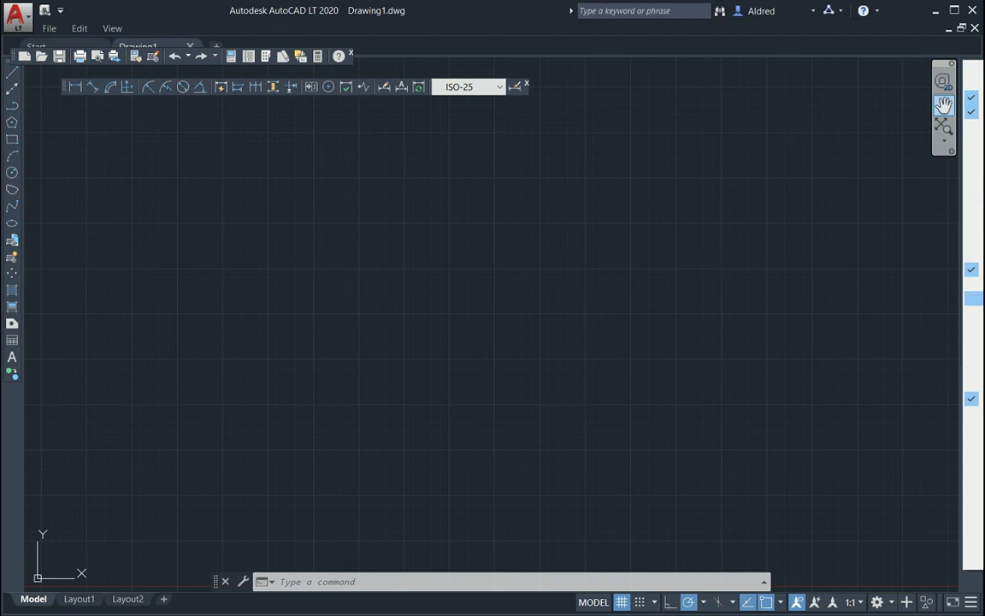
left_click(974, 513)
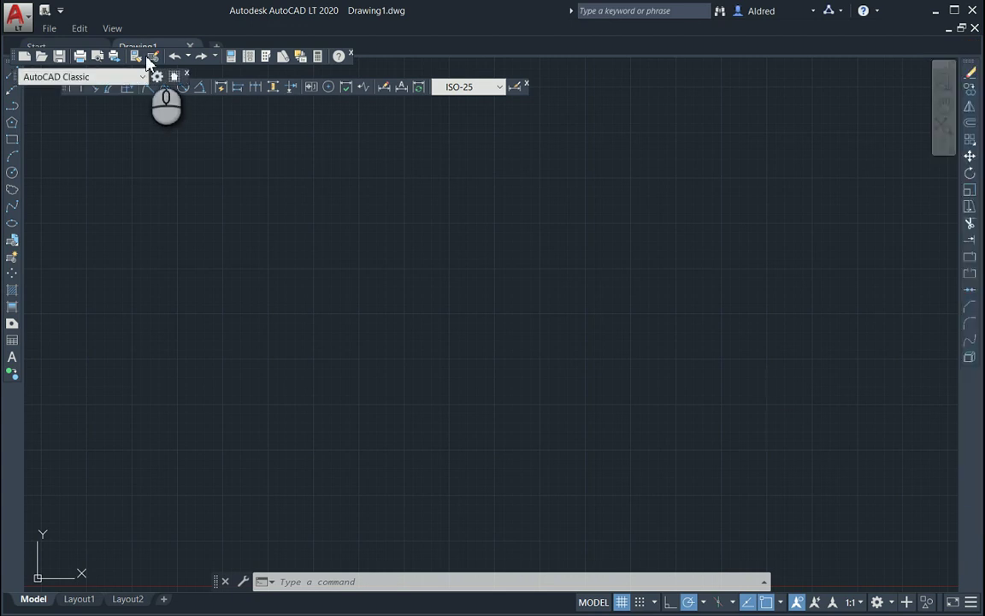
Step: Move the floating toolbars into the drawing area and dock Standard at the top left
left_click_drag(13, 77, 314, 253)
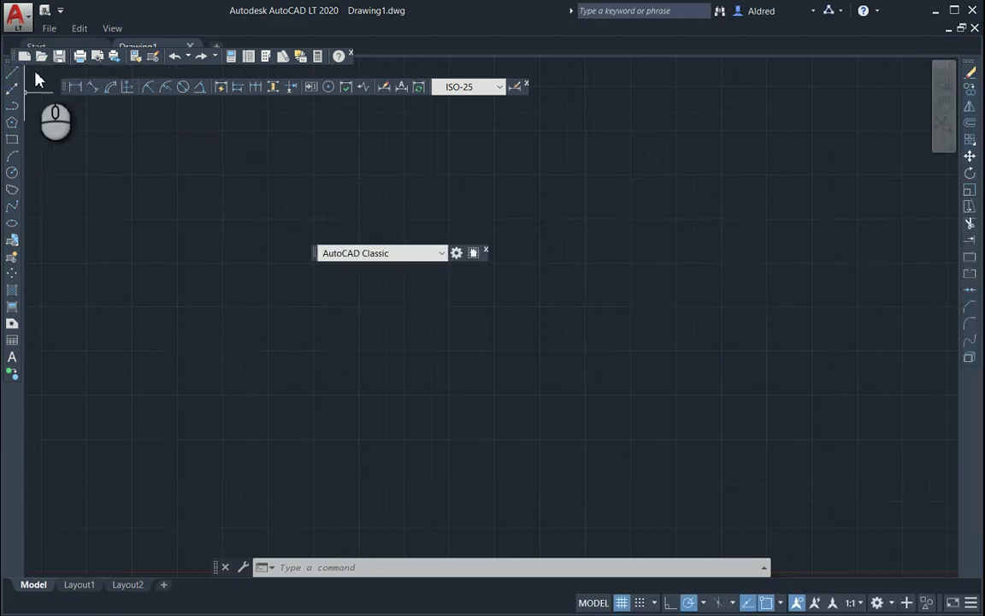
left_click_drag(62, 83, 227, 191)
left_click_drag(12, 56, 261, 126)
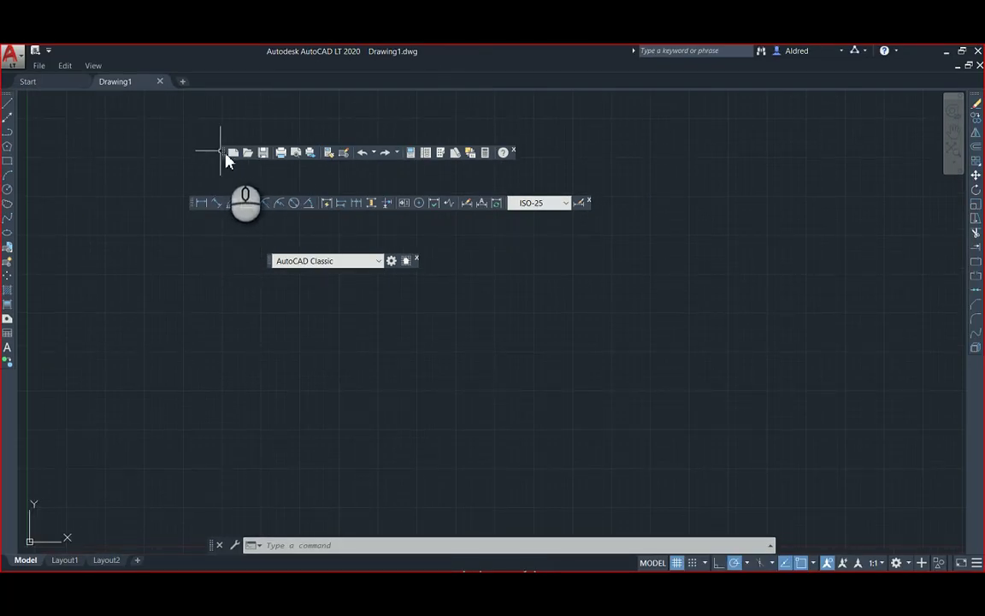
left_click_drag(227, 161, 24, 78)
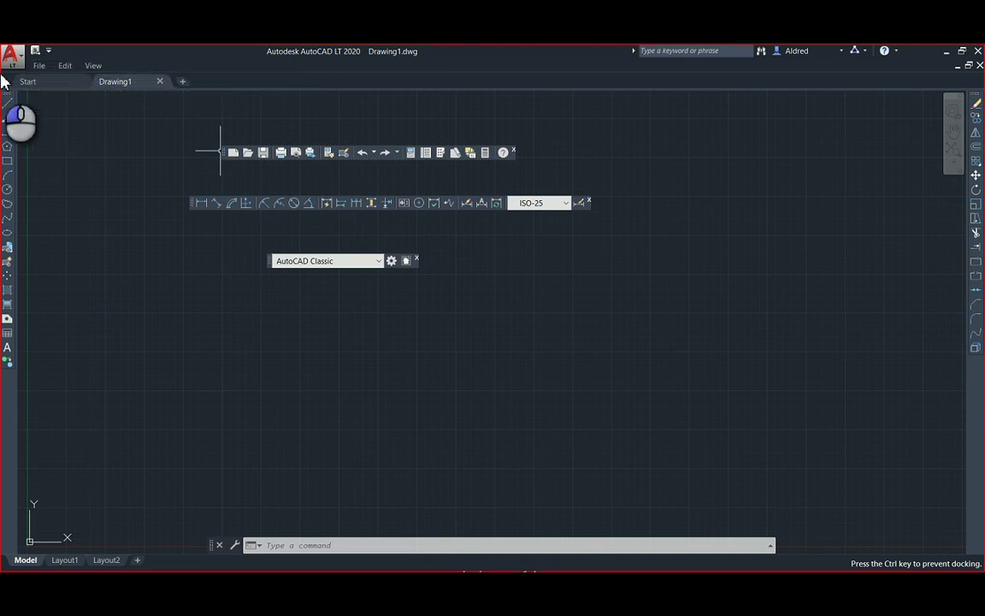
mouse_move(5, 81)
left_mouse_down()
mouse_move(7, 60)
mouse_move(27, 69)
mouse_move(4, 60)
left_mouse_up()
Step: Dock Dimension beside Standard in the top row and Workspaces on the right edge
left_click_drag(193, 189, 325, 84)
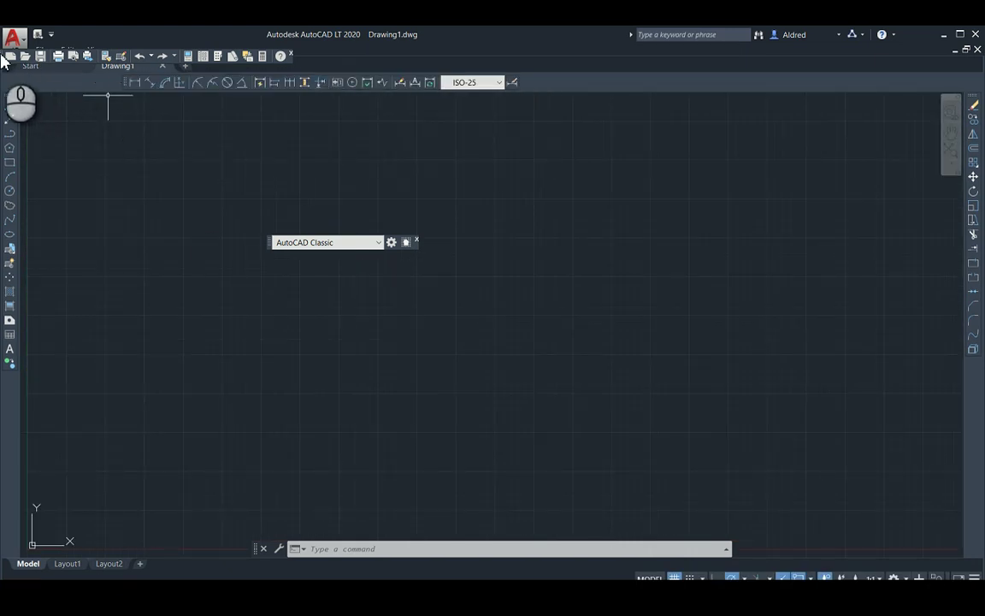
left_click_drag(6, 60, 13, 82)
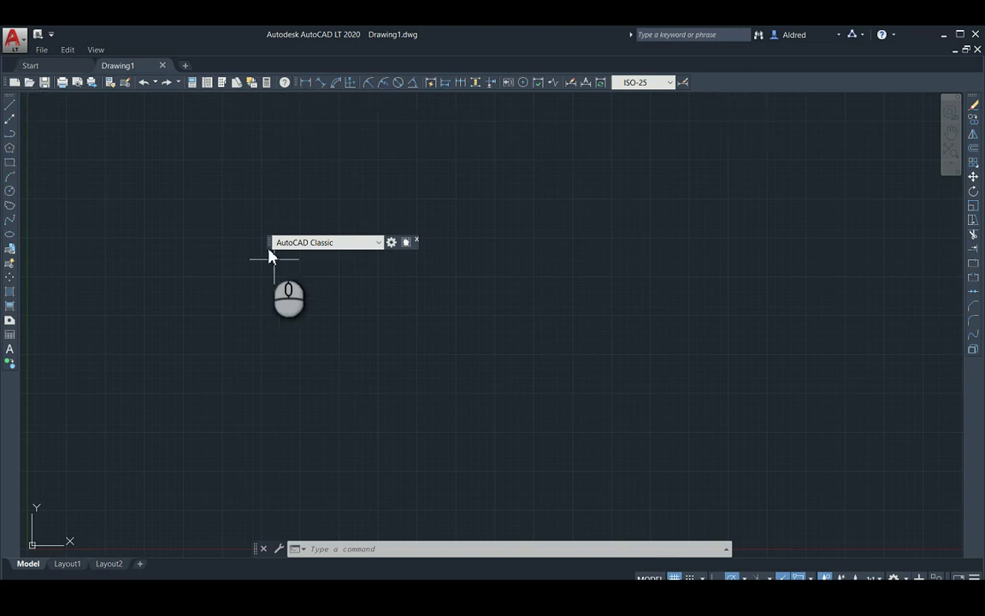
left_click_drag(268, 244, 975, 106)
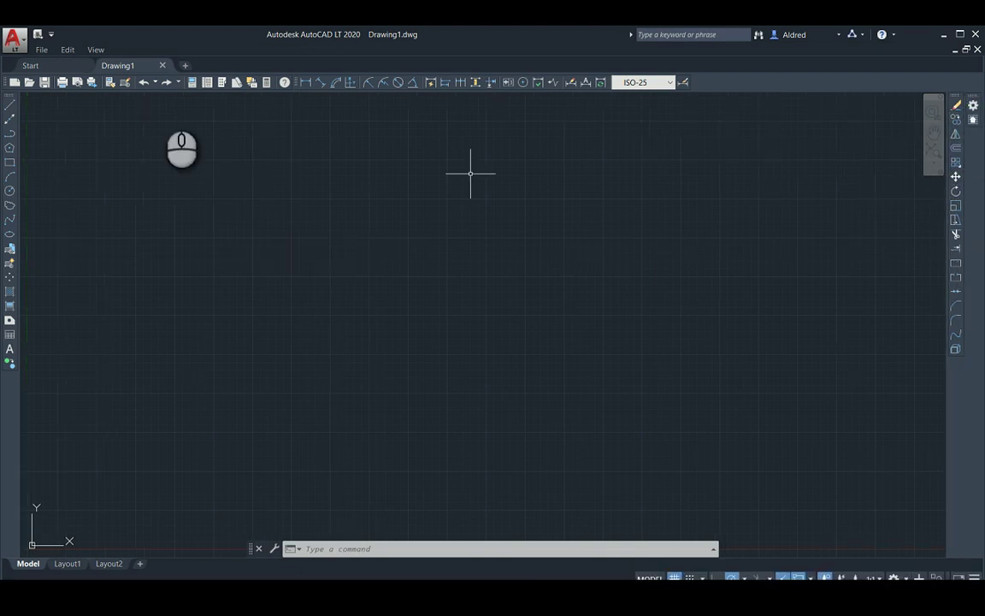
Step: Drag the Workspaces toolbar from the right edge to the end of the top toolbar row
right_click(67, 70)
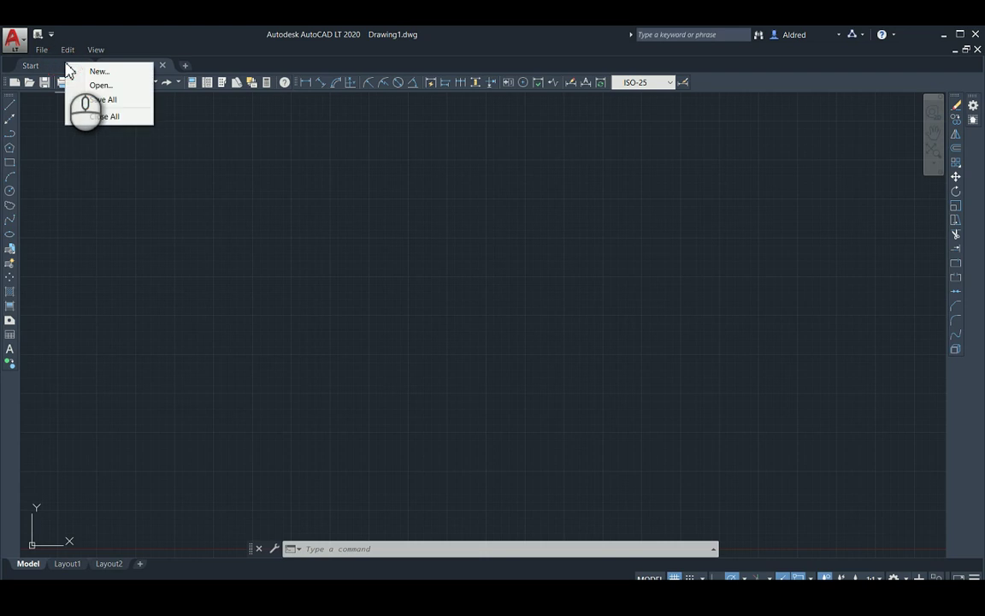
right_click(212, 66)
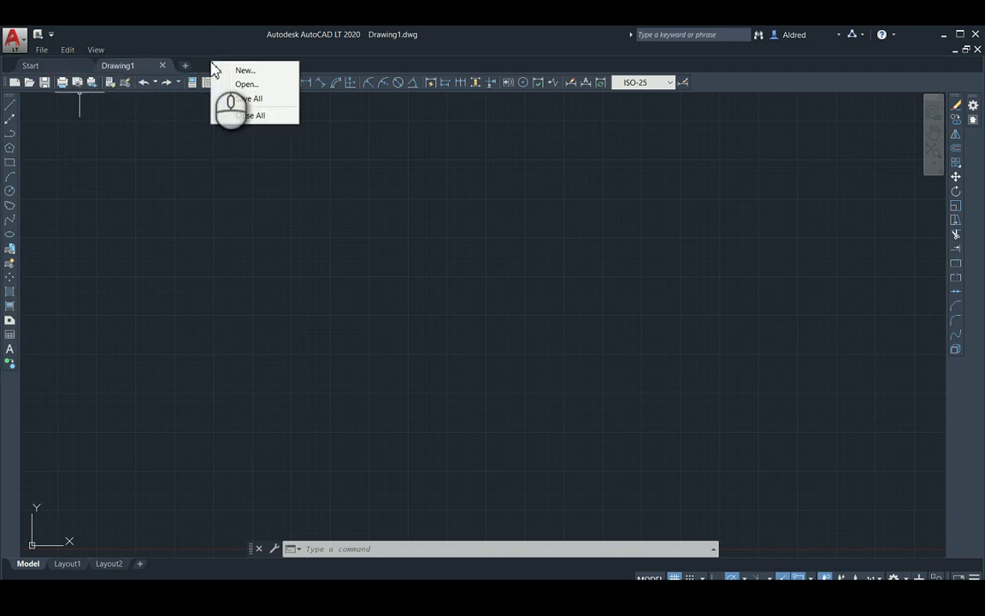
left_click(168, 140)
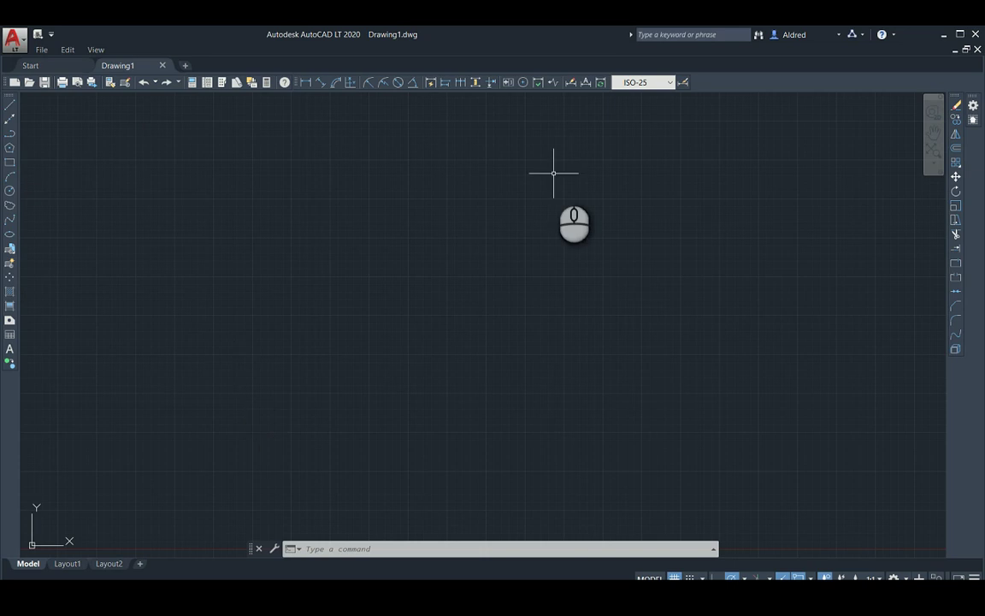
left_click(576, 35)
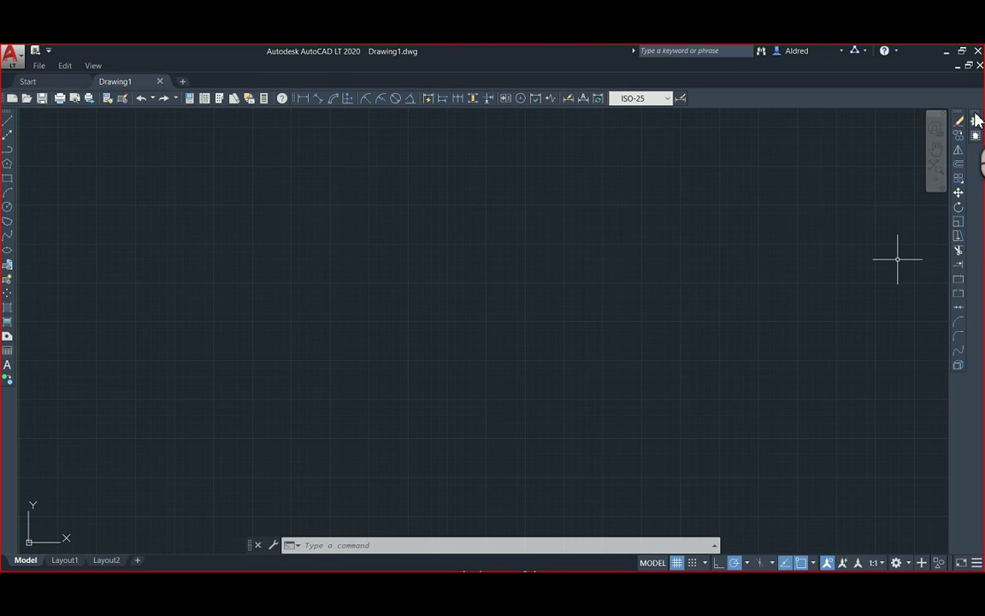
left_click_drag(978, 120, 759, 104)
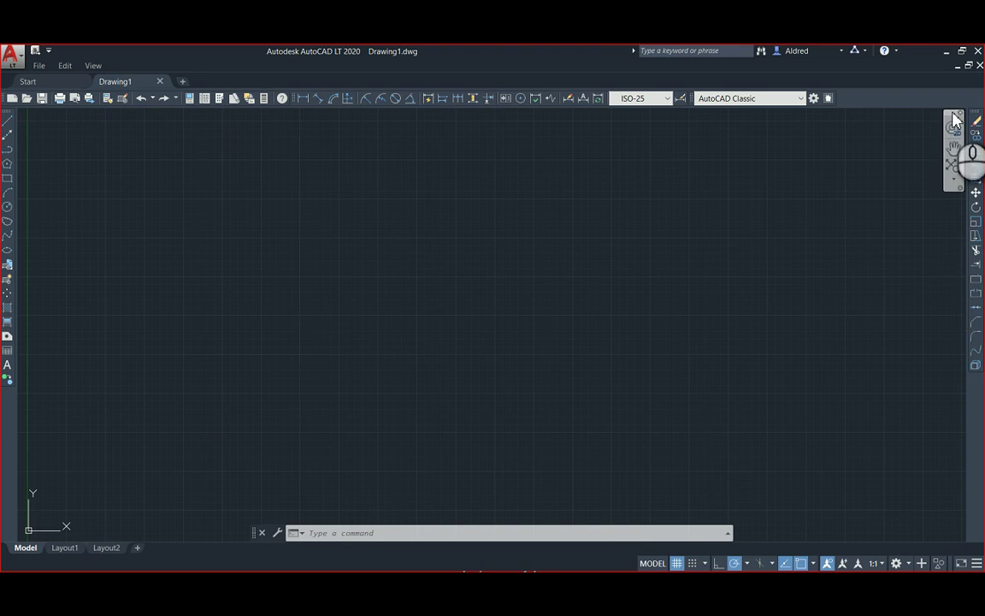
Step: Pull the navigation bar off the right edge and close it
left_click_drag(956, 120, 552, 122)
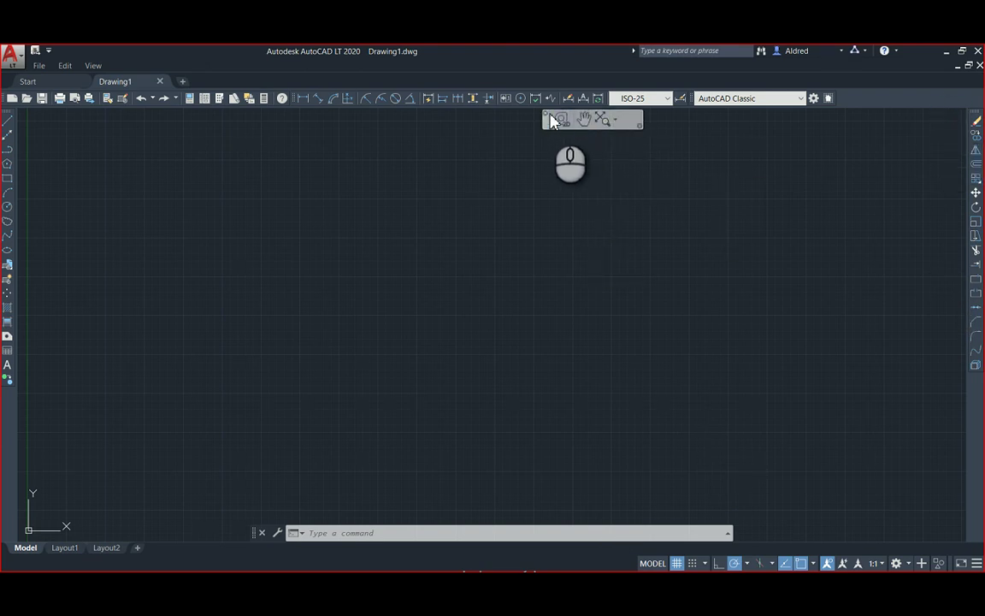
left_click(547, 120)
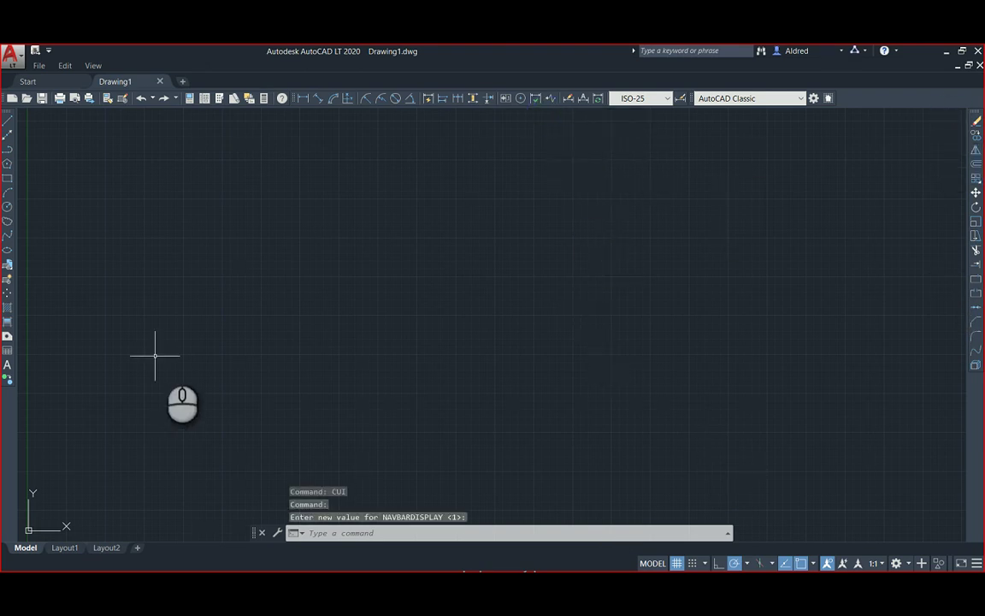
Step: Save the current layout under the name 'AutoCAD Classic', overwriting the existing workspace of that name
left_click(898, 563)
left_click(914, 500)
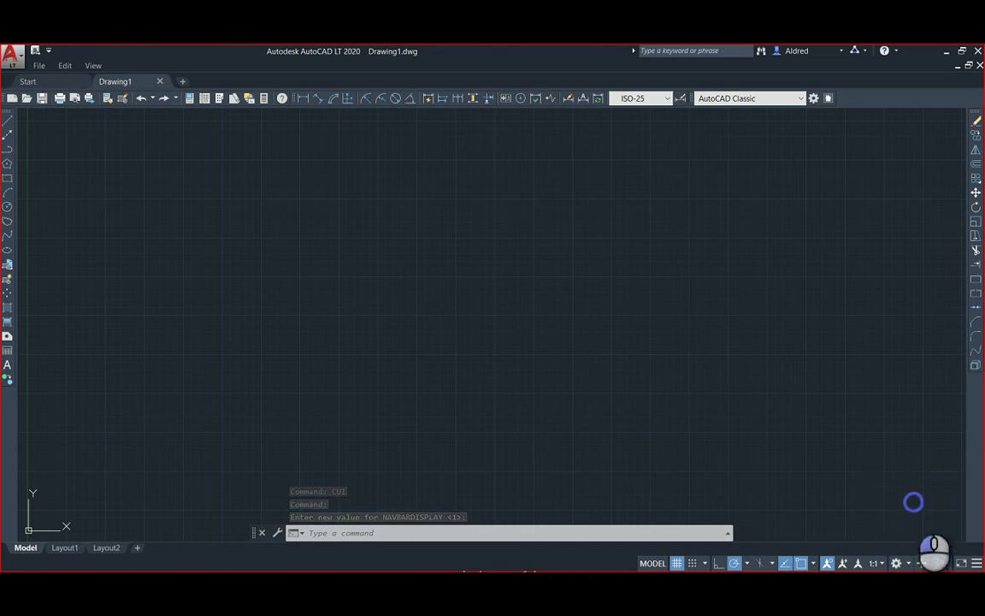
left_click(555, 305)
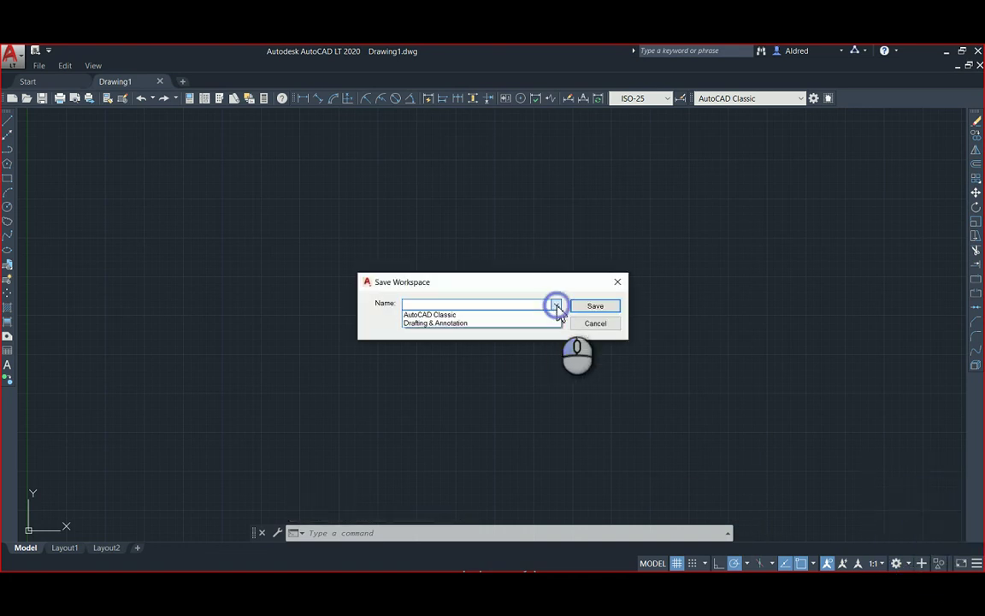
left_click(446, 314)
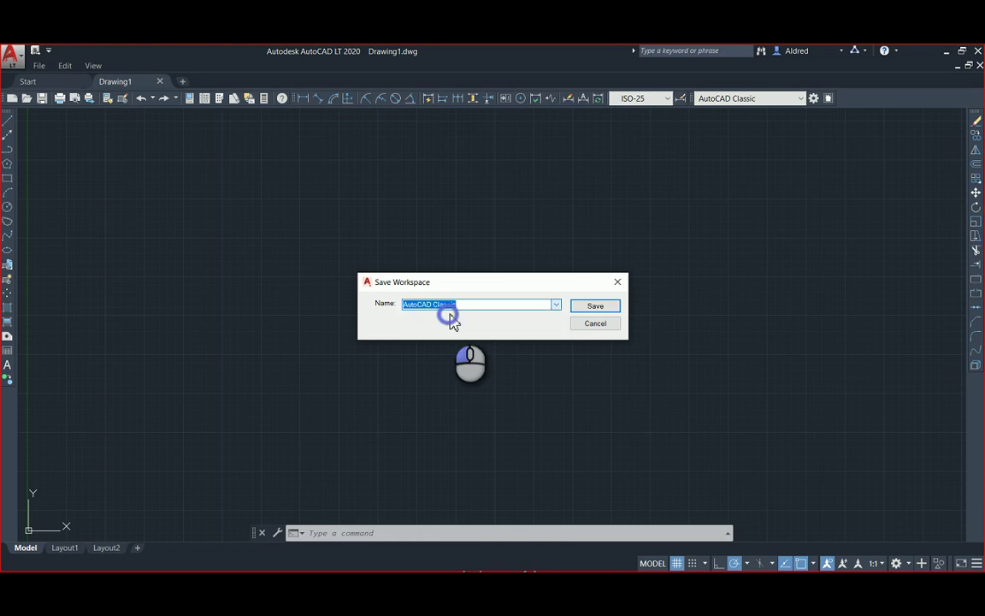
left_click(599, 308)
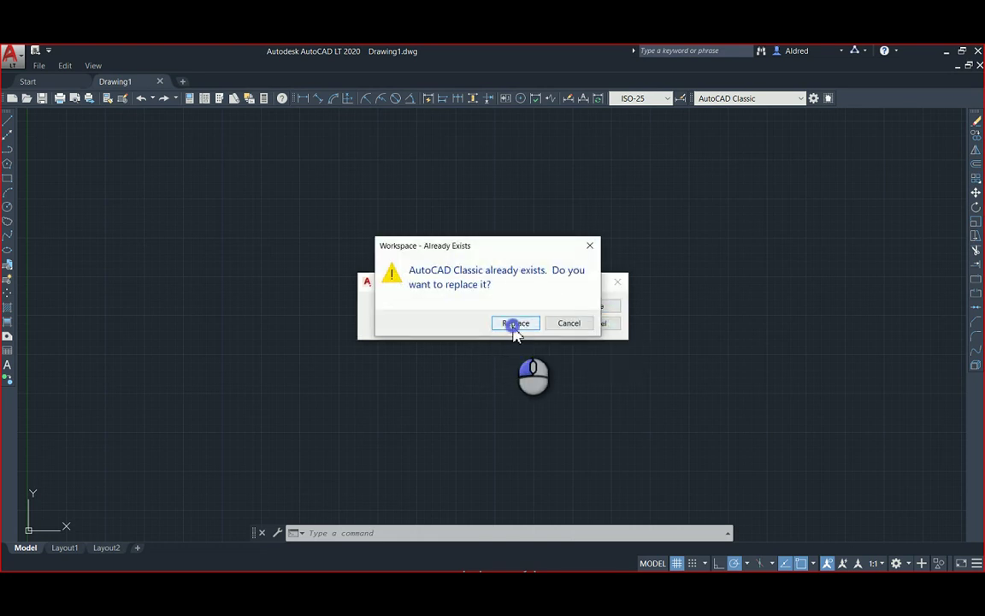
left_click(515, 325)
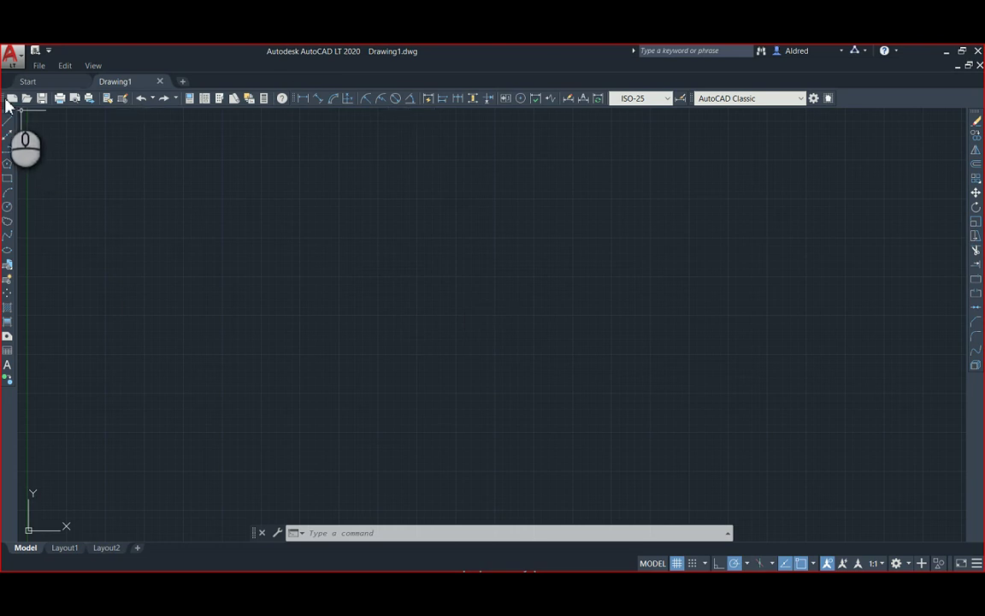
right_click(6, 103)
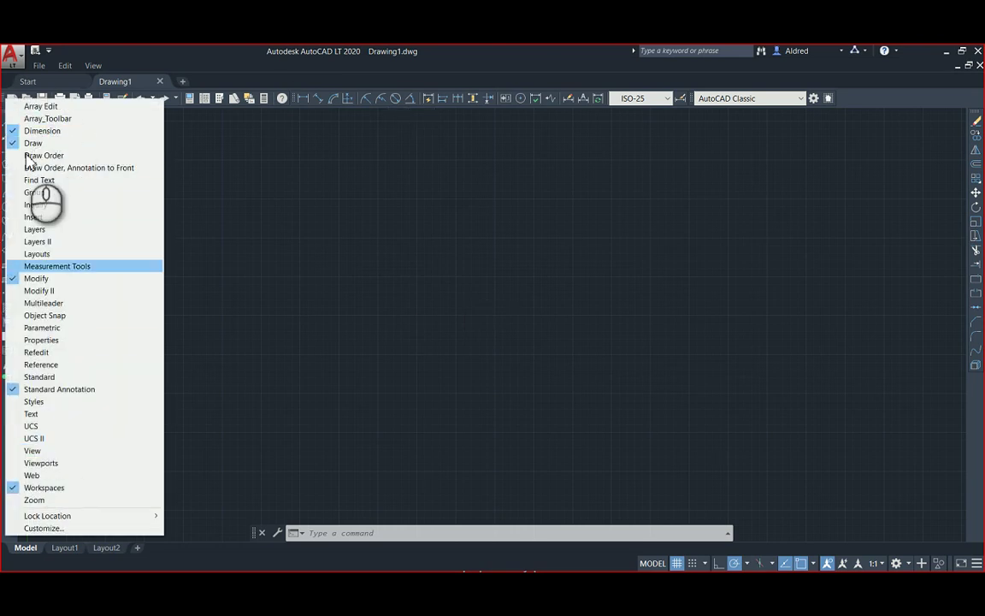
left_click(556, 359)
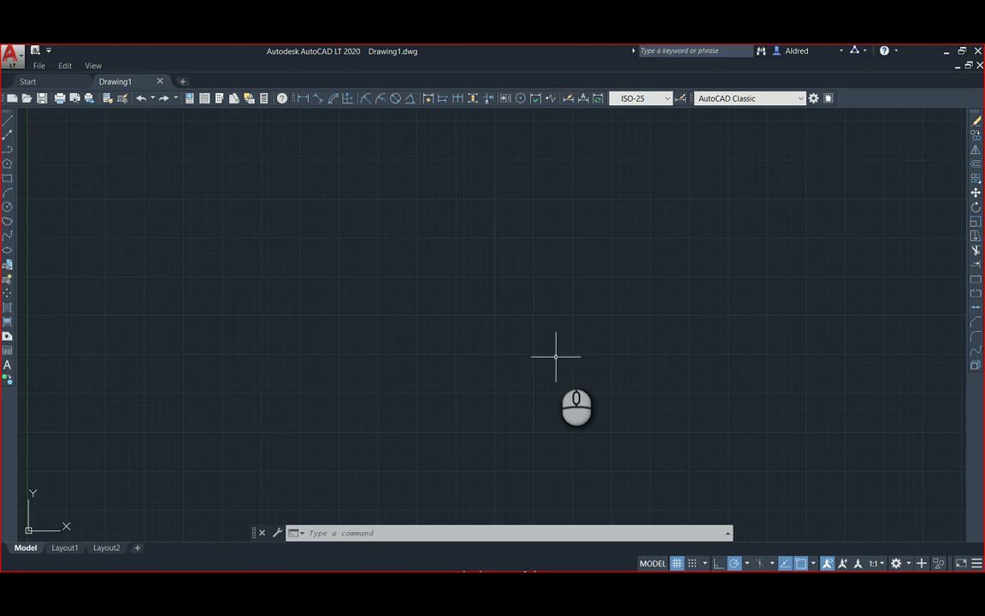
left_click(908, 562)
left_click(918, 465)
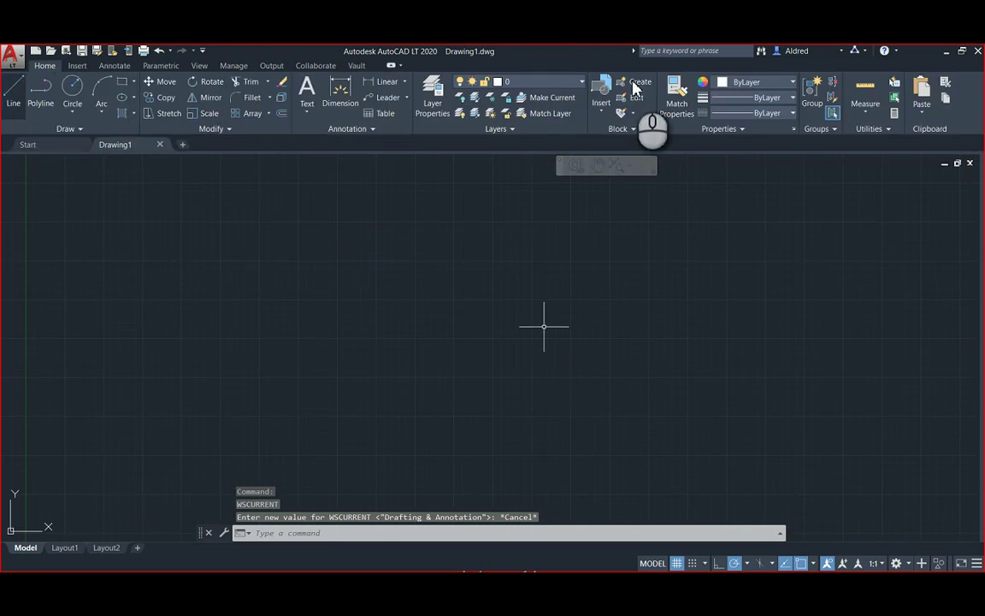
left_click(898, 563)
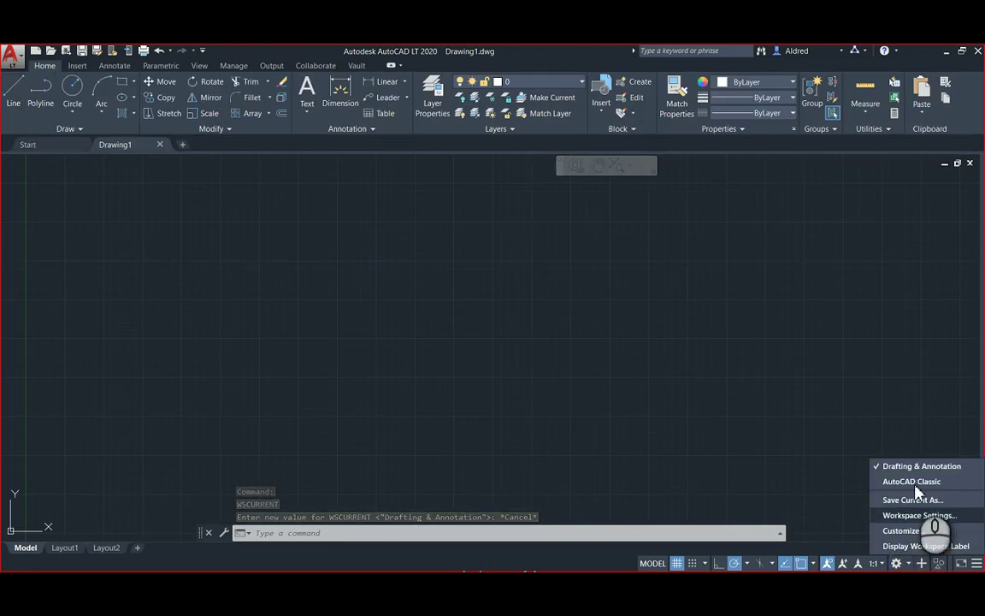
left_click(913, 481)
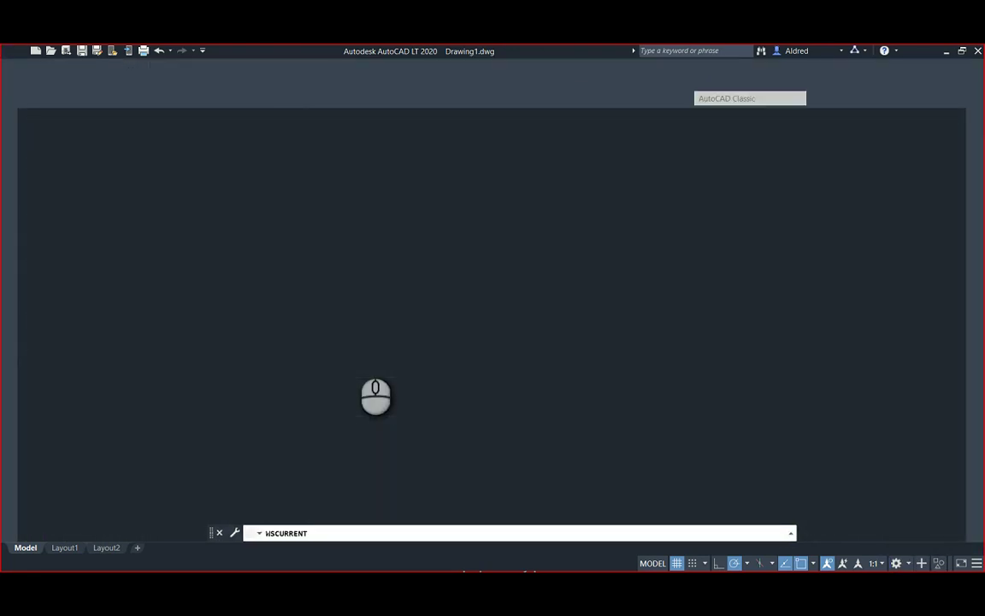